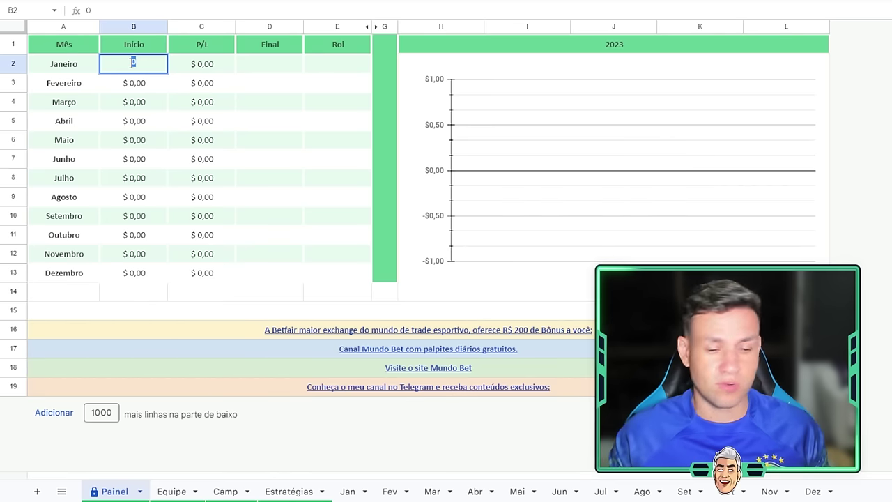
# Set January's starting balance (Início) on the Painel sheet to $ 100,00.
pyautogui.write('00')
pyautogui.press('Return')
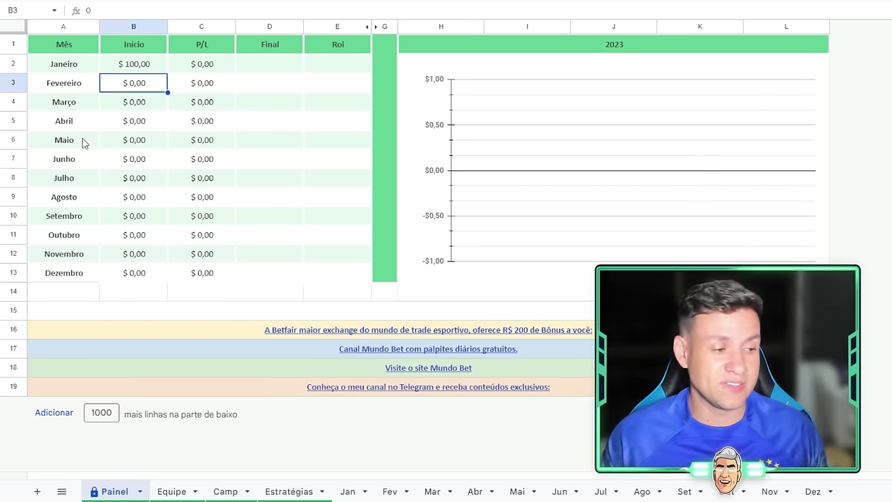
# Review the team list and profit ranking on the Equipe sheet, plus the contents of the Camp and Estratégias sheets.
pyautogui.click(172, 491)
pyautogui.scroll(-8, 110, 134)
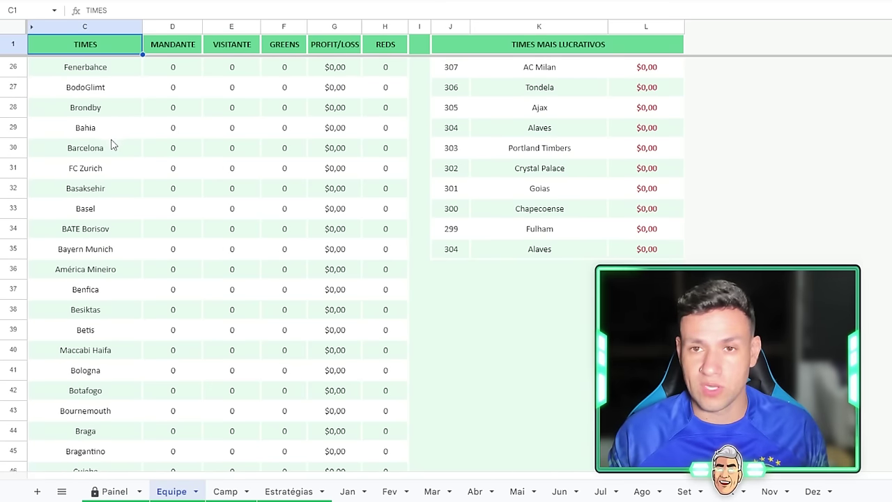
pyautogui.scroll(-1, 125, 140)
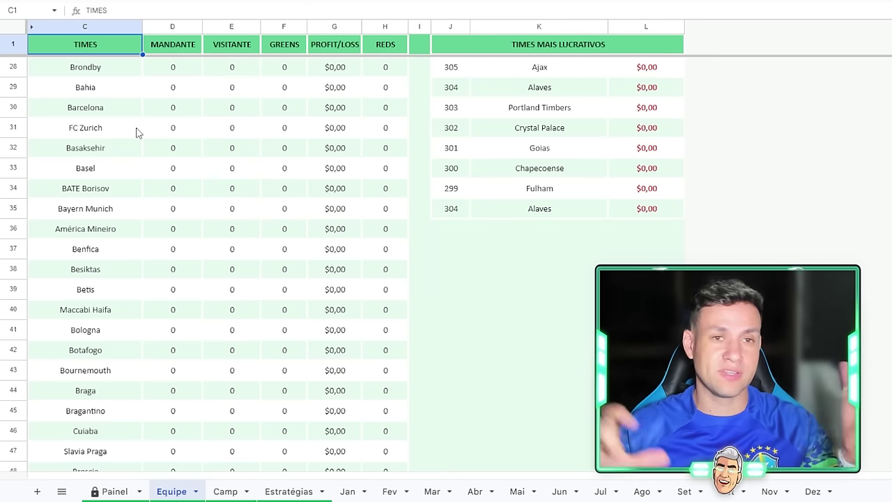
pyautogui.scroll(9, 179, 258)
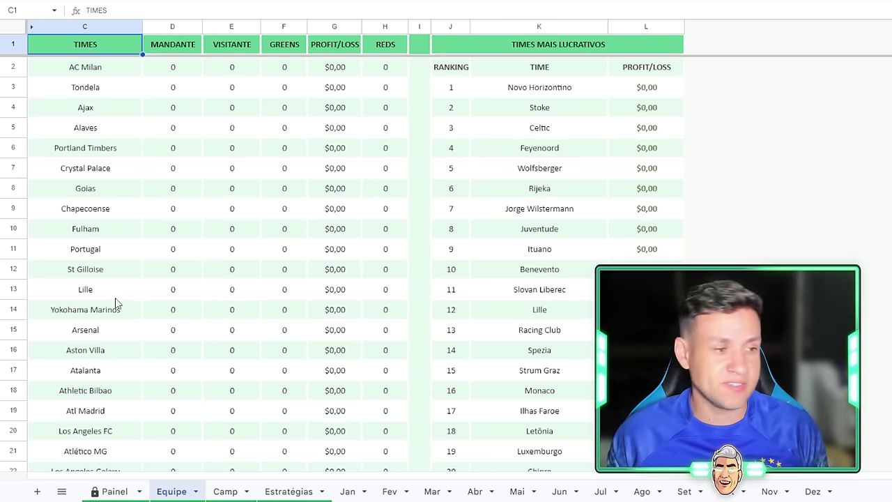
pyautogui.hotkey('ctrl', 'pagedown')
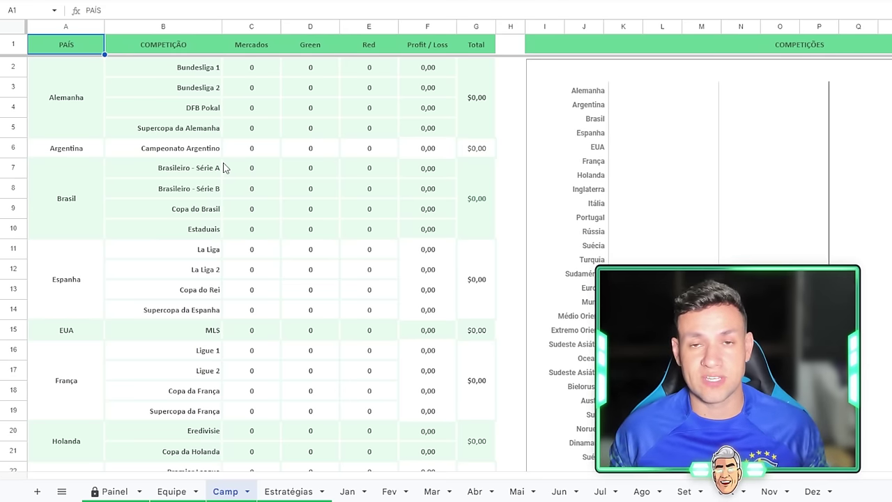
pyautogui.click(287, 491)
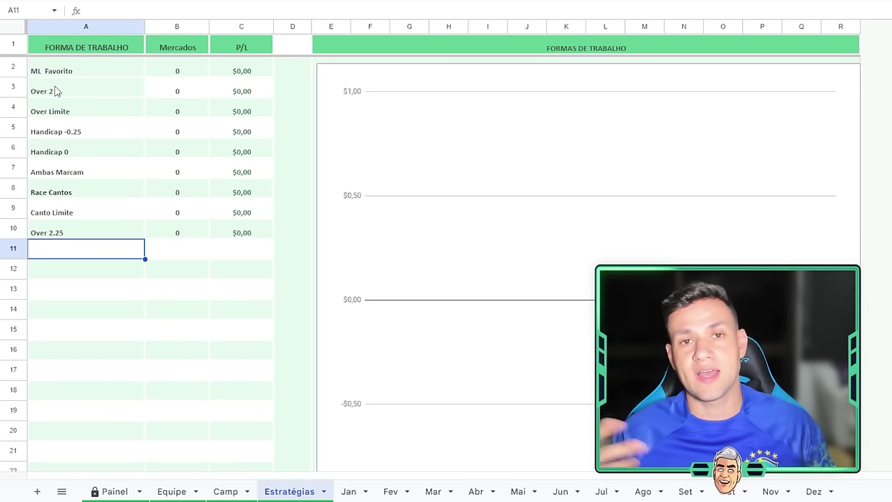
# Open the Jan sheet and examine its entry columns from Competição through Mandante, Visitante, Mercado, Placar, Odd and Unidade to P/L.
pyautogui.click(348, 492)
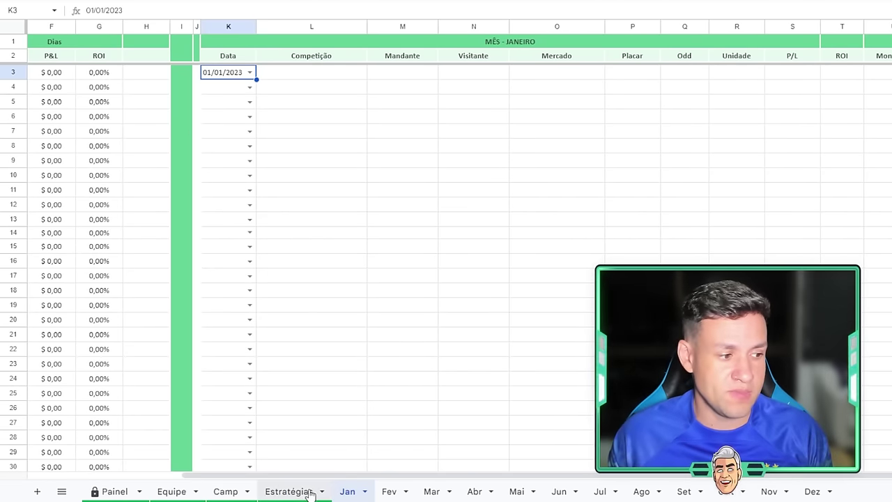
pyautogui.click(304, 75)
pyautogui.click(422, 75)
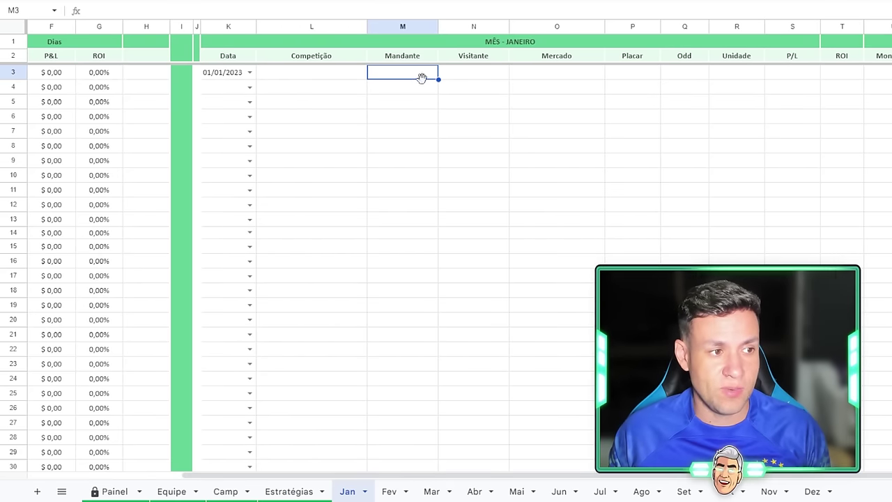
pyautogui.click(465, 74)
pyautogui.click(542, 75)
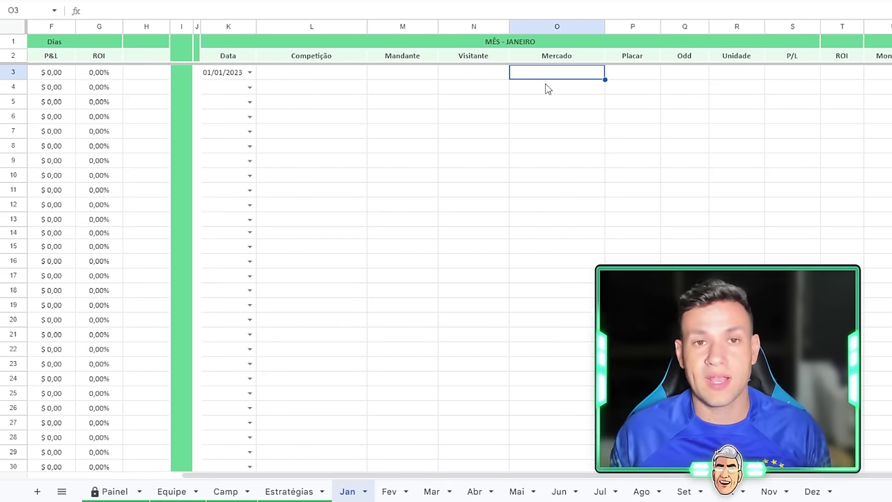
pyautogui.click(644, 79)
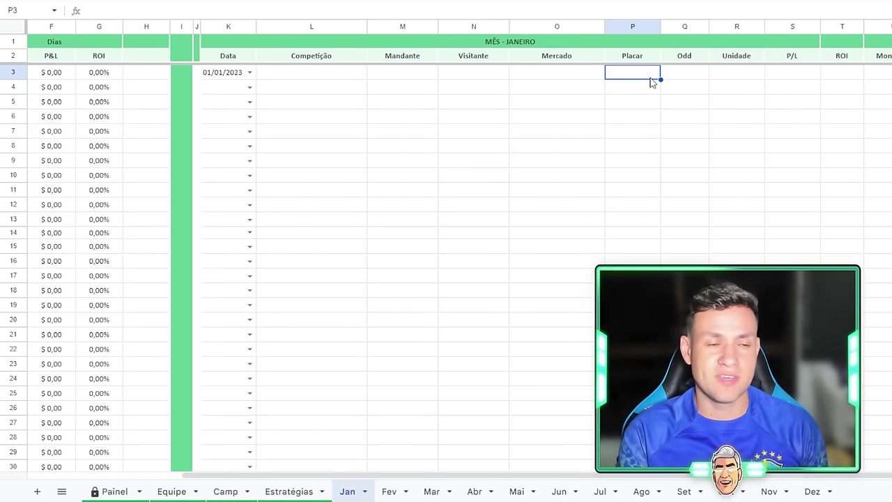
pyautogui.click(670, 78)
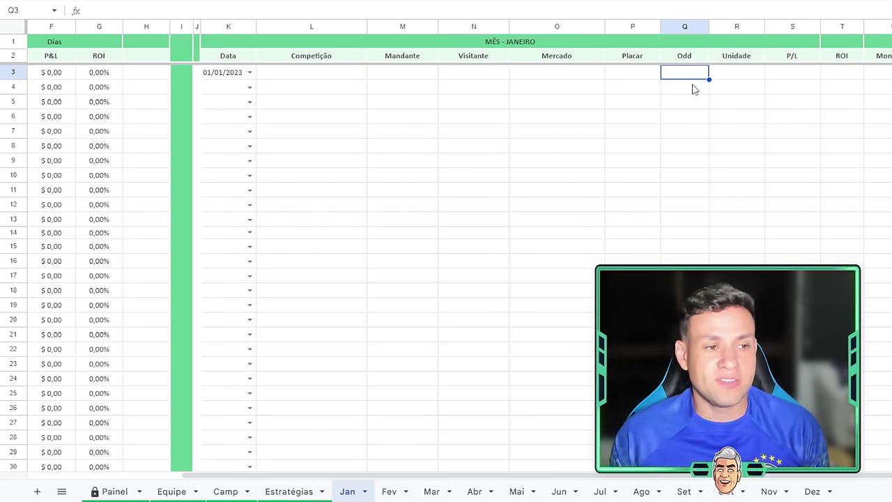
pyautogui.click(740, 75)
pyautogui.click(806, 76)
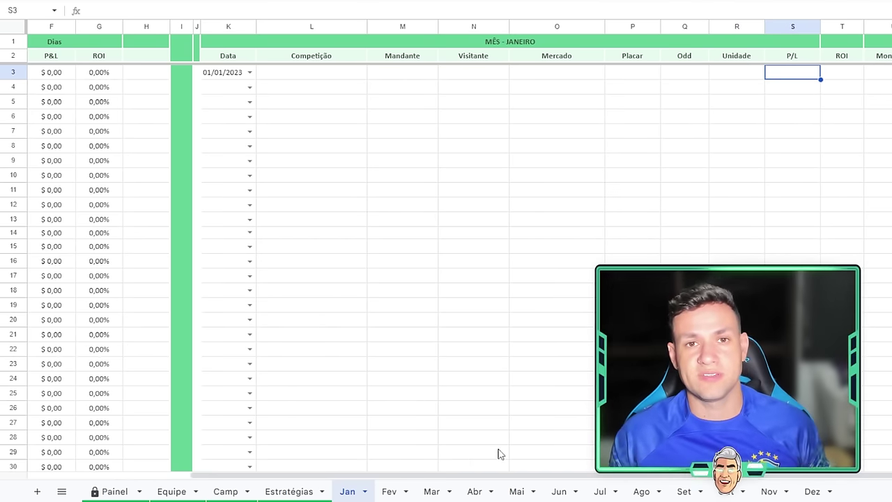
# Set the competition of the 01/01/2023 entry in row 3 to Premier League.
pyautogui.click(234, 78)
pyautogui.click(293, 79)
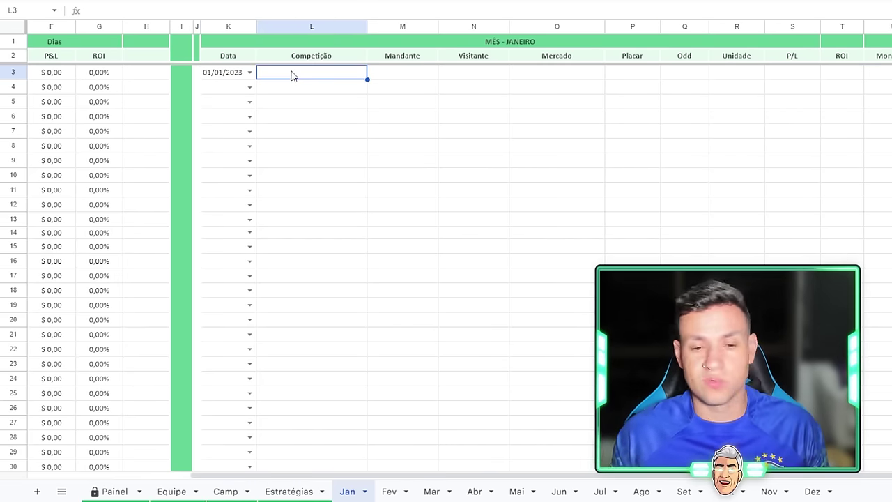
pyautogui.write('pre')
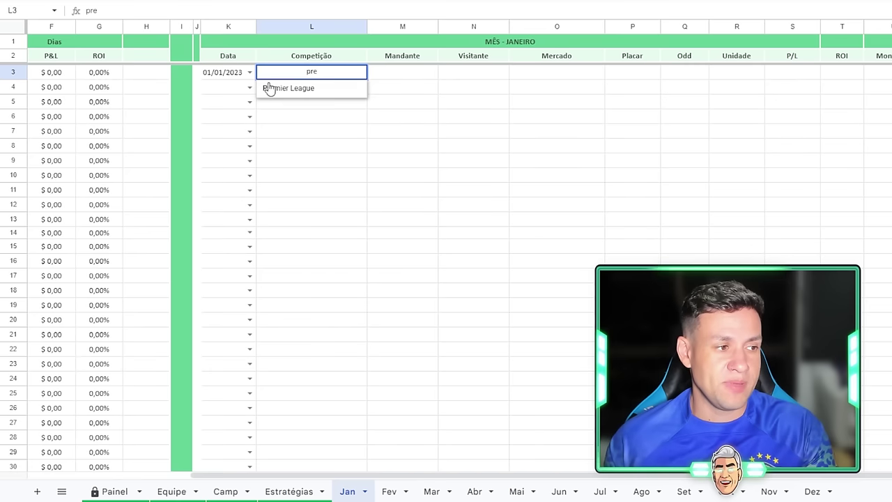
pyautogui.click(307, 87)
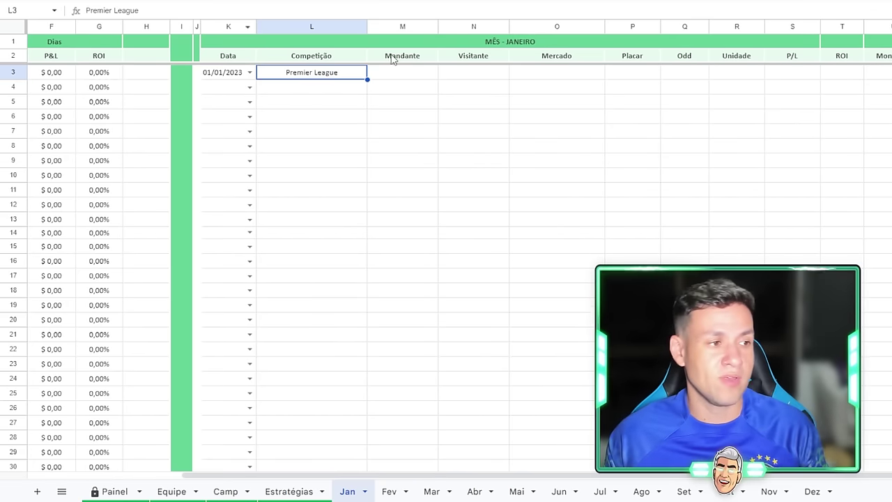
# Fill in row 3's teams with Man City as Mandante and Southampton as Visitante.
pyautogui.click(408, 78)
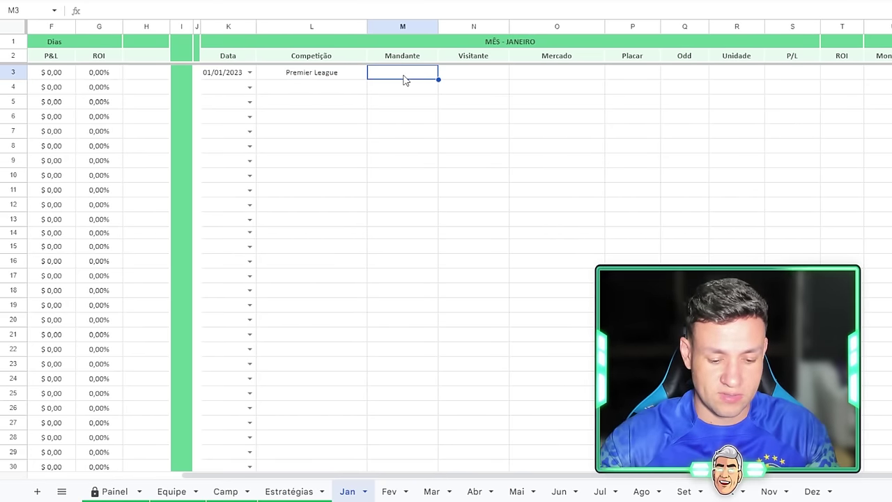
pyautogui.write('man')
pyautogui.click(406, 93)
pyautogui.click(461, 75)
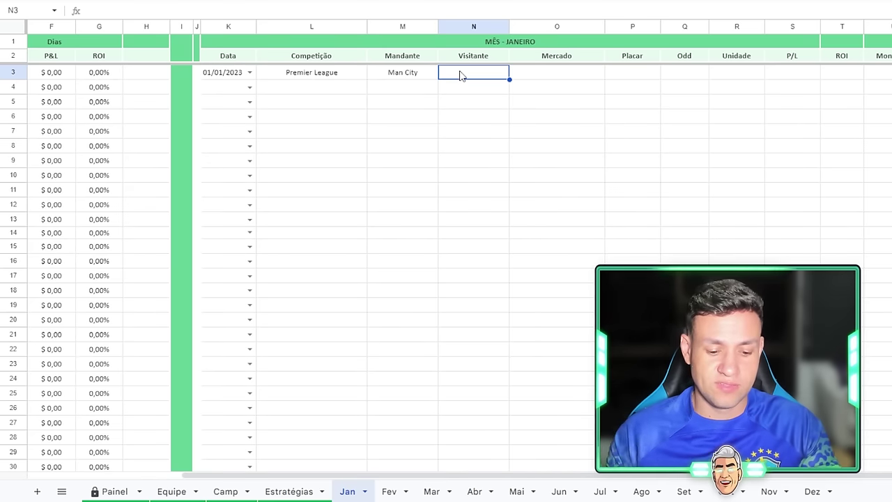
pyautogui.write('sout')
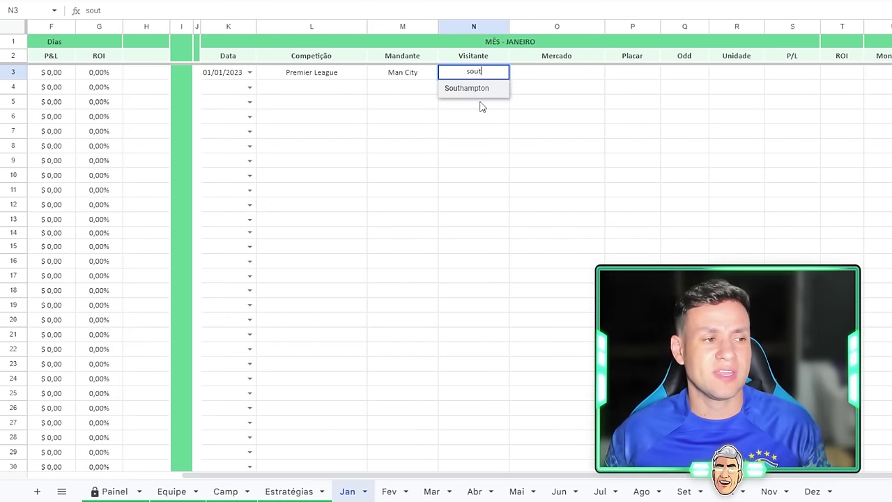
pyautogui.click(481, 91)
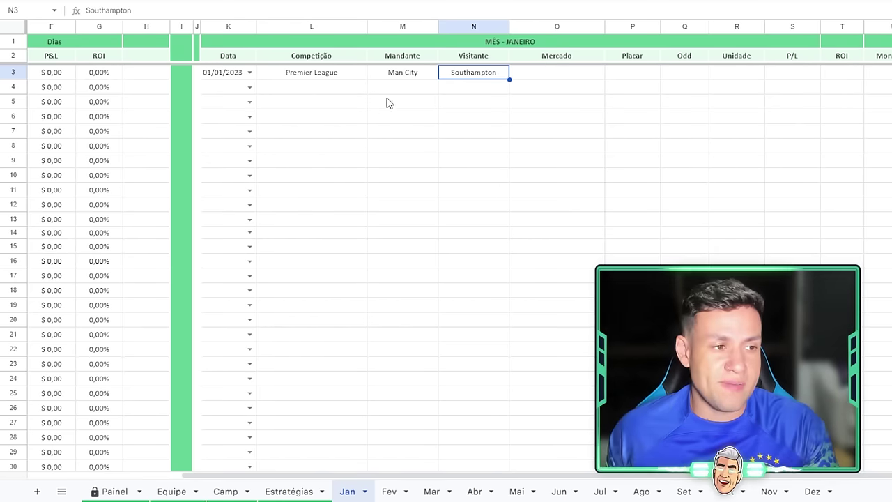
# Set row 3's Mercado to ML Favorito and its Placar to 0x0.
pyautogui.click(585, 78)
pyautogui.write('ml')
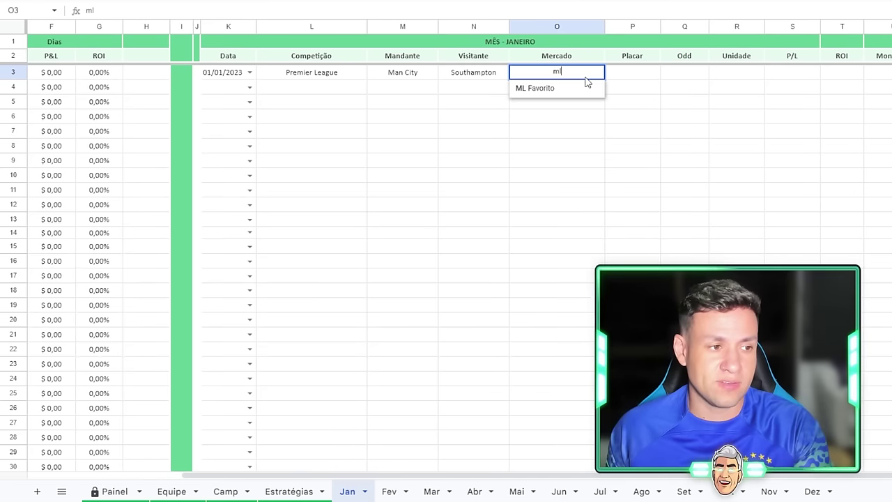
pyautogui.click(586, 88)
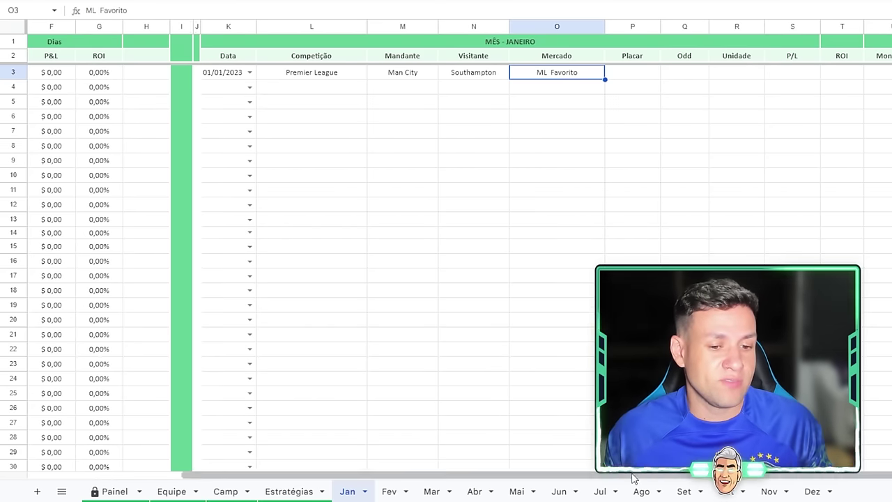
pyautogui.click(643, 74)
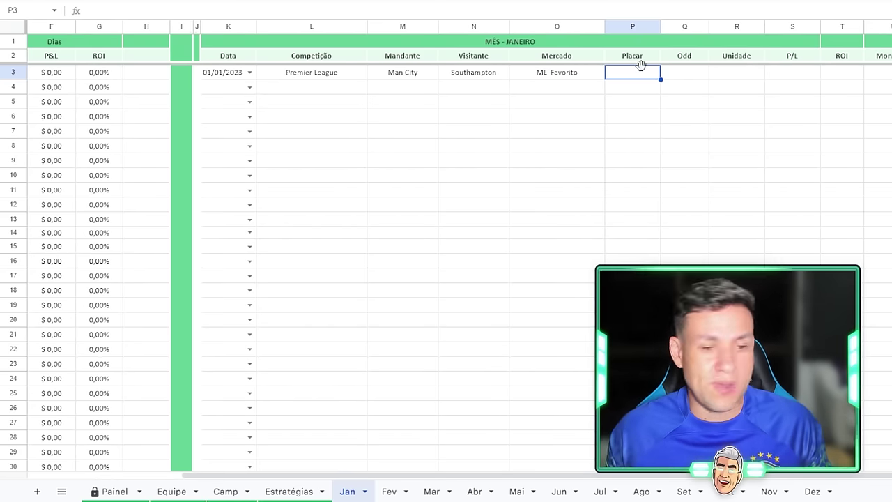
pyautogui.write('0x0')
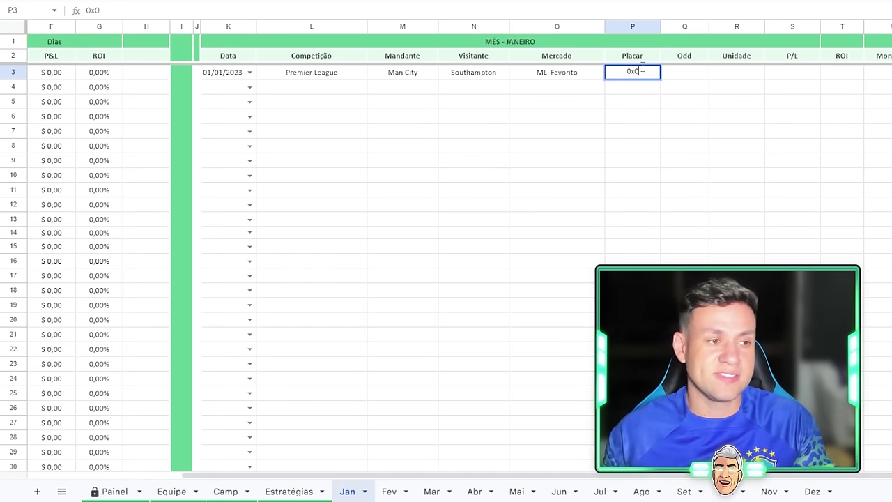
# Complete row 3's betting figures with an Odd of 1,6, a Unidade of 10 and a P/L of 6.
pyautogui.click(691, 74)
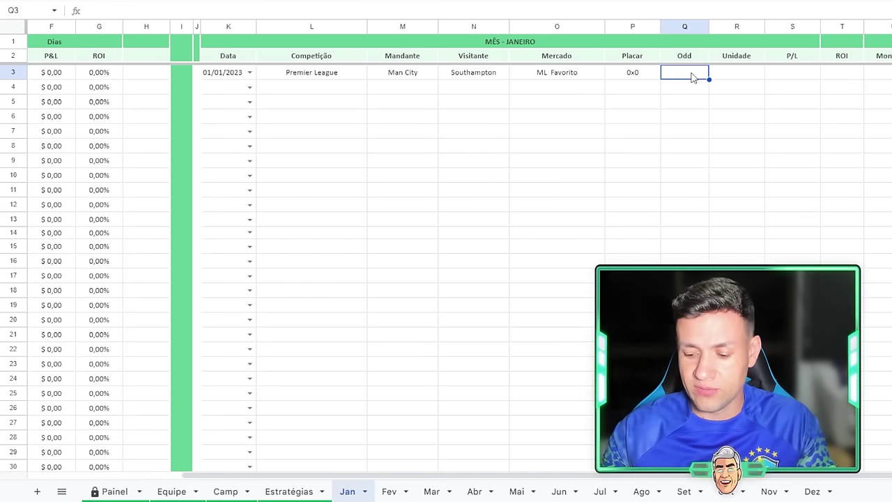
pyautogui.write('1,6')
pyautogui.click(756, 76)
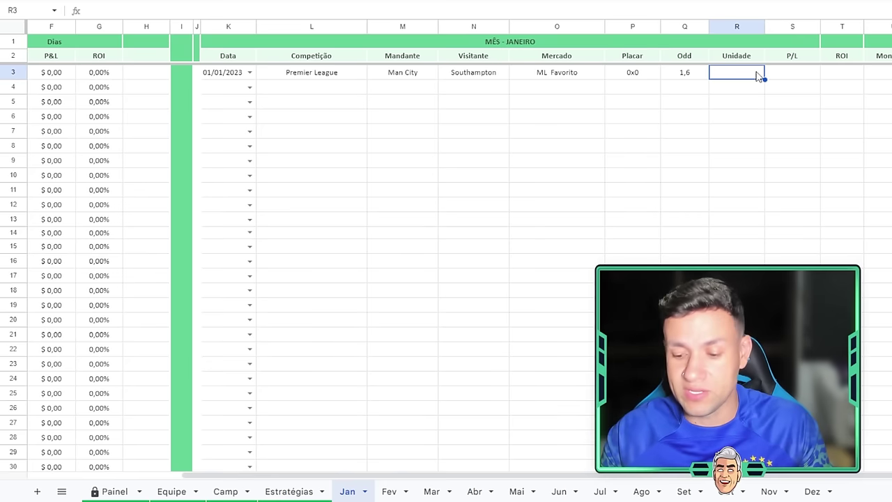
pyautogui.write('10')
pyautogui.press('Tab')
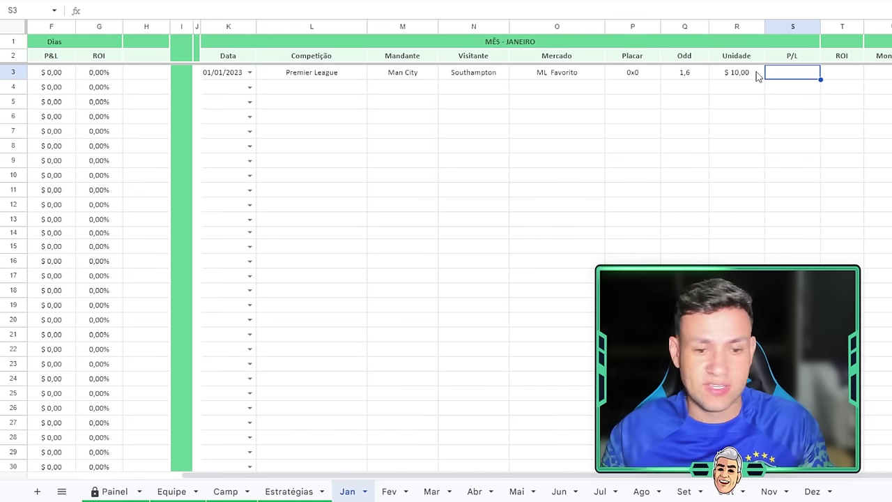
pyautogui.write('6')
pyautogui.press('Tab')
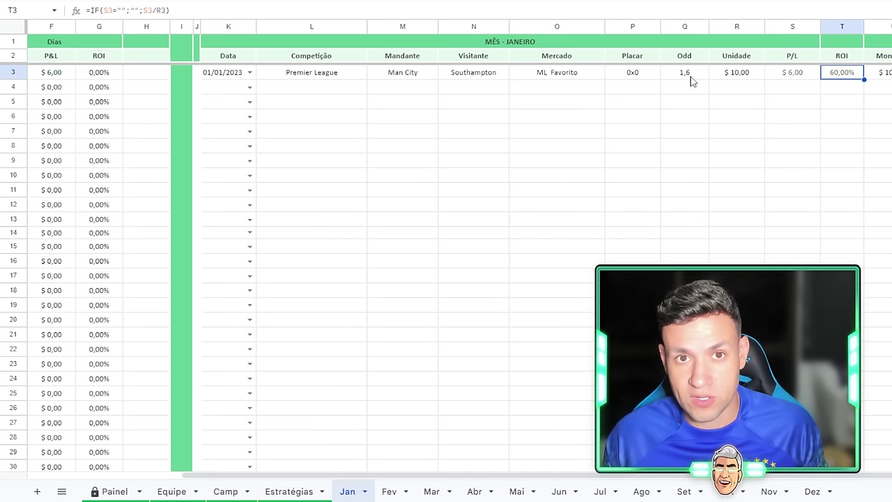
# Check row 3's Unidade and P/L values against the calculated ROI and Montante cells.
pyautogui.click(755, 73)
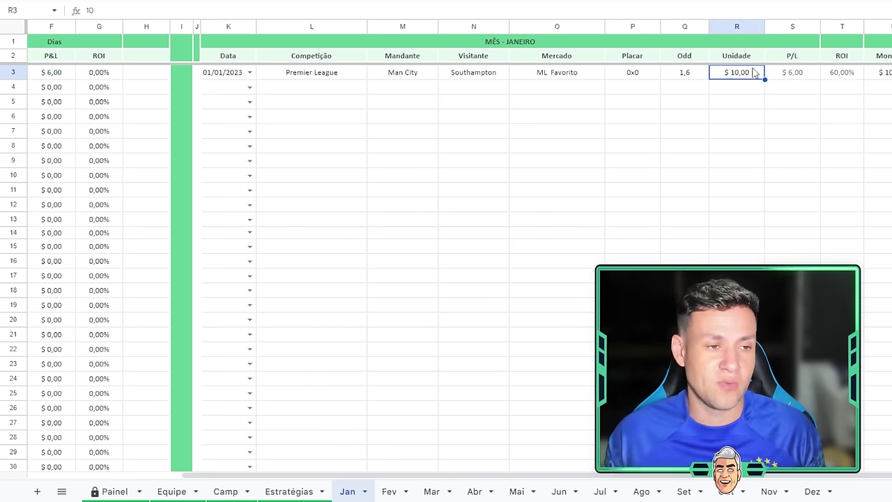
pyautogui.click(800, 78)
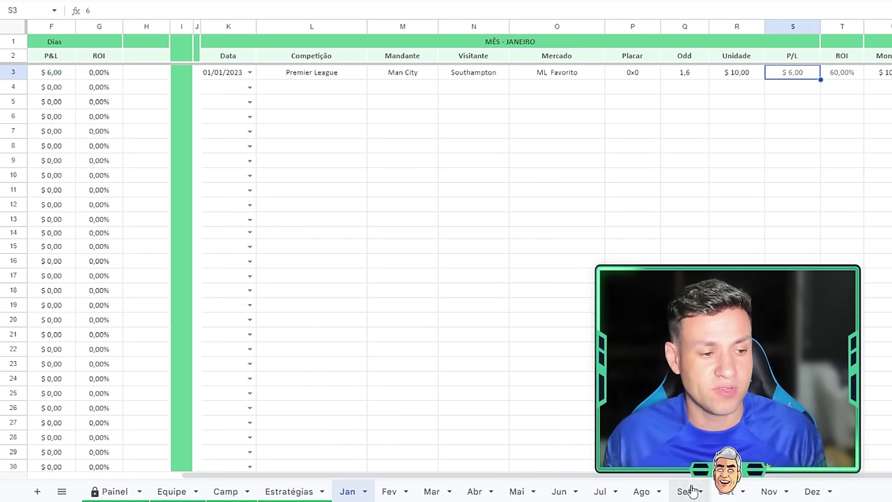
pyautogui.hscroll(1, 801, 70)
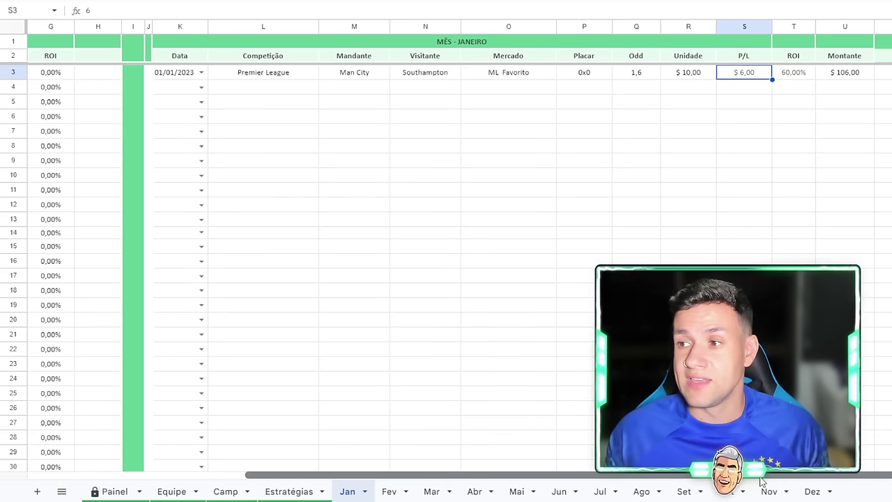
pyautogui.click(793, 76)
pyautogui.click(839, 77)
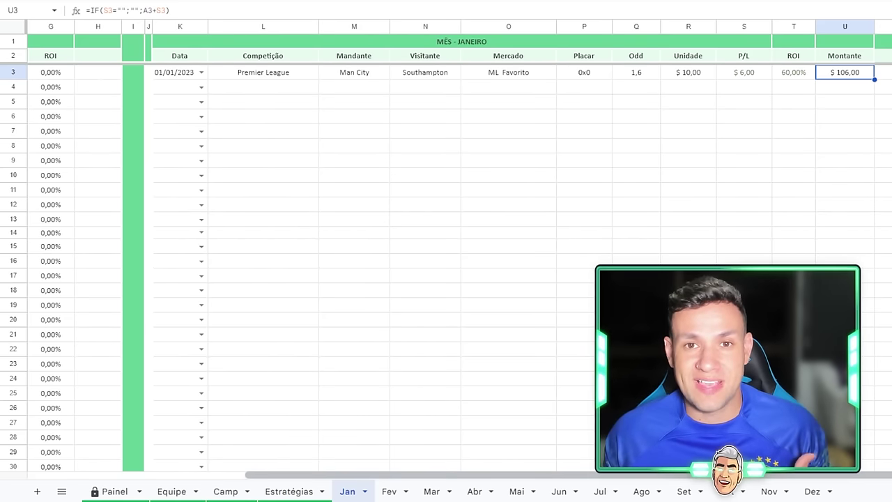
pyautogui.click(744, 72)
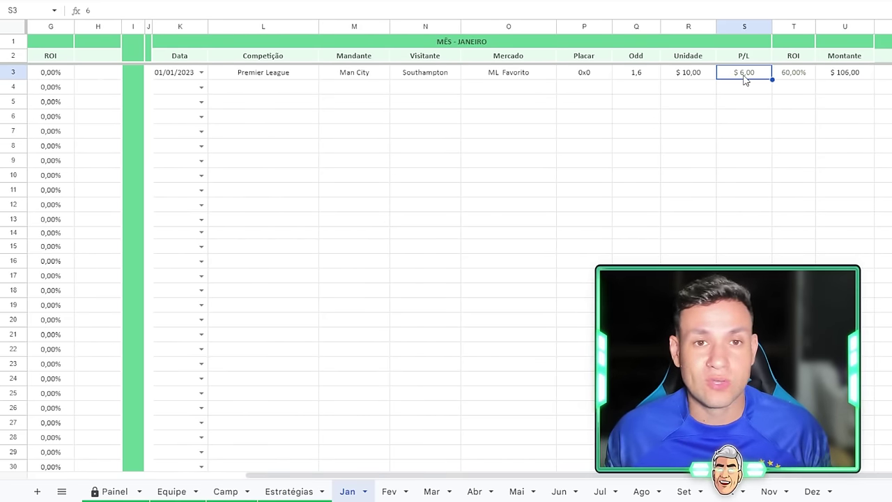
pyautogui.click(847, 74)
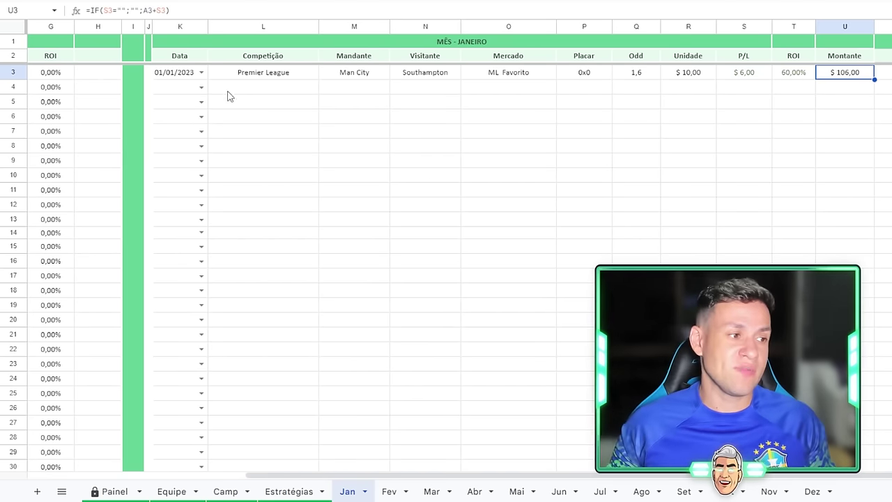
# Start a second entry in row 4 with the date 01/01/2023 and the competition Brasileiro - Série A.
pyautogui.click(201, 87)
pyautogui.click(179, 102)
pyautogui.click(286, 91)
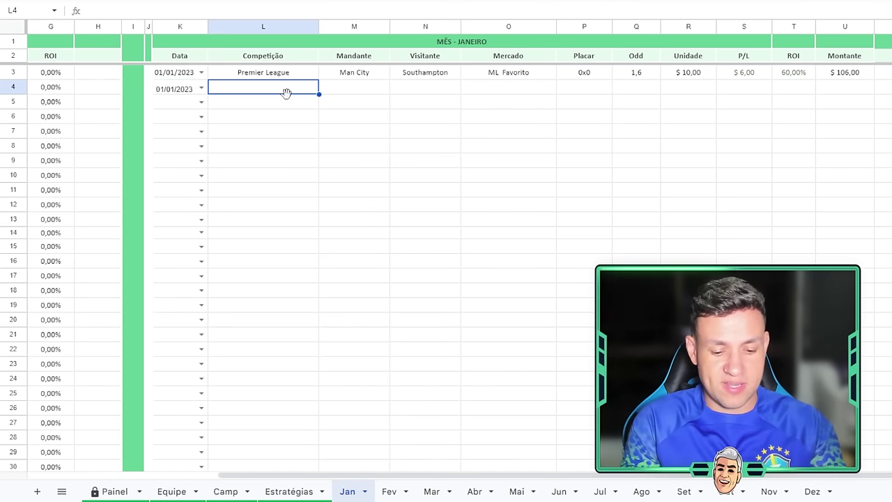
pyautogui.doubleClick(286, 93)
pyautogui.click(273, 104)
# Set row 4's Mandante to Flamengo and its Visitante to Vasco da Gama.
pyautogui.click(354, 93)
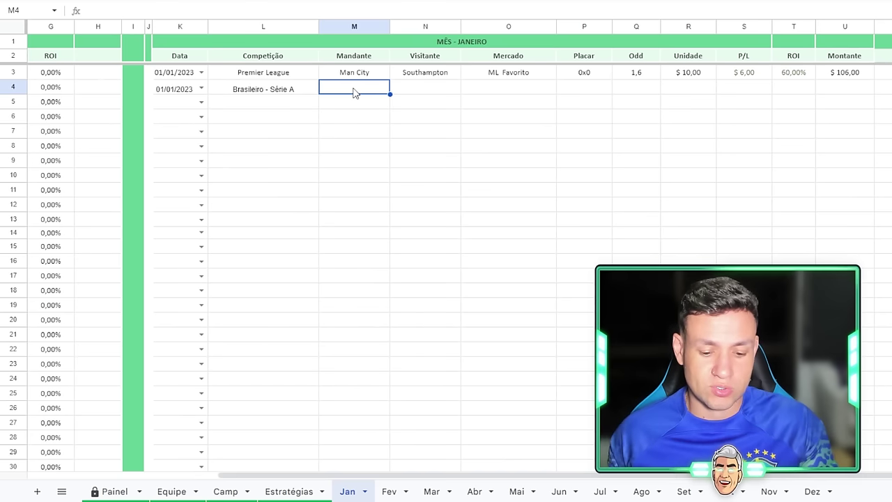
pyautogui.write('fla')
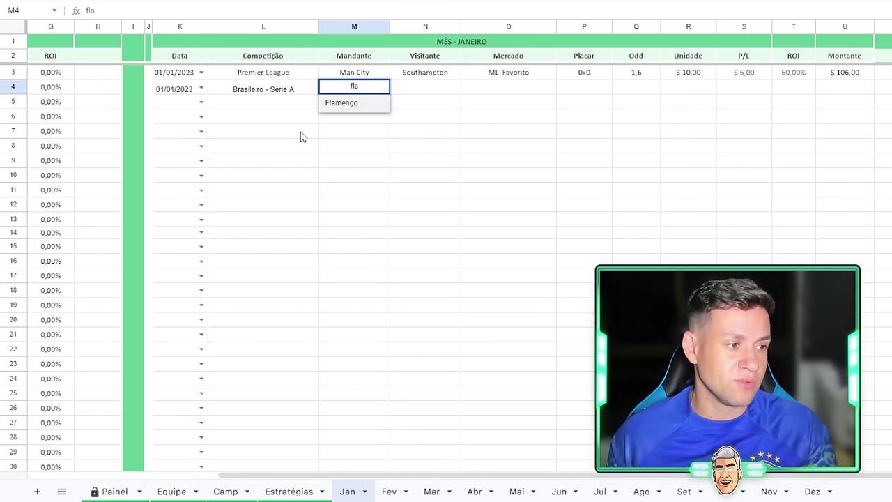
pyautogui.click(342, 97)
pyautogui.click(425, 89)
pyautogui.write('vas')
pyautogui.click(422, 104)
# Set row 4's Mercado to Over Limite and its Placar to 1x1.
pyautogui.click(537, 85)
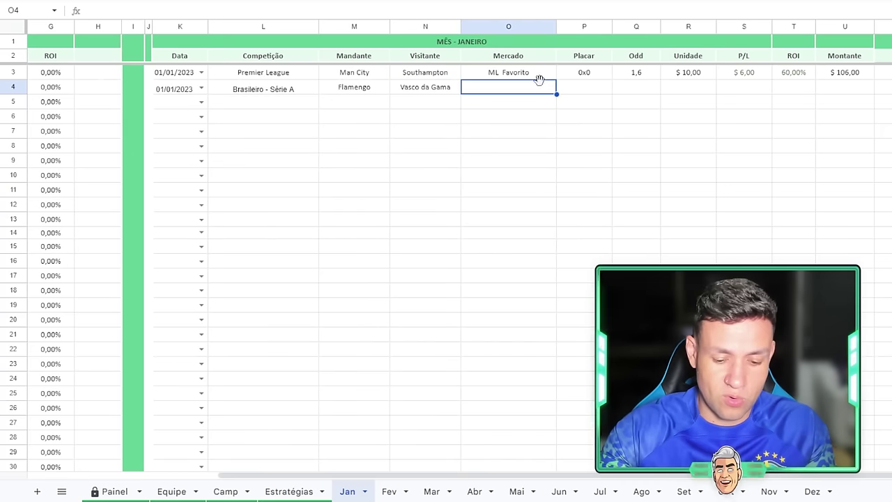
pyautogui.write('ov')
pyautogui.click(529, 120)
pyautogui.click(589, 89)
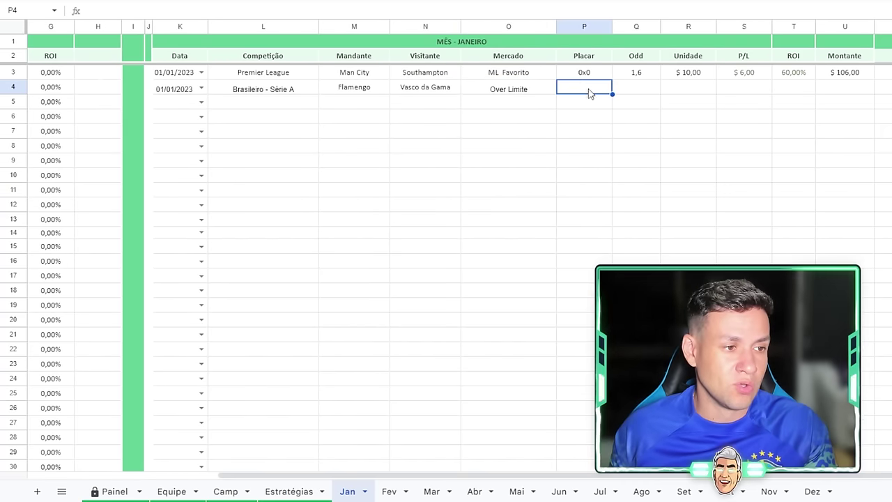
pyautogui.write('1x1')
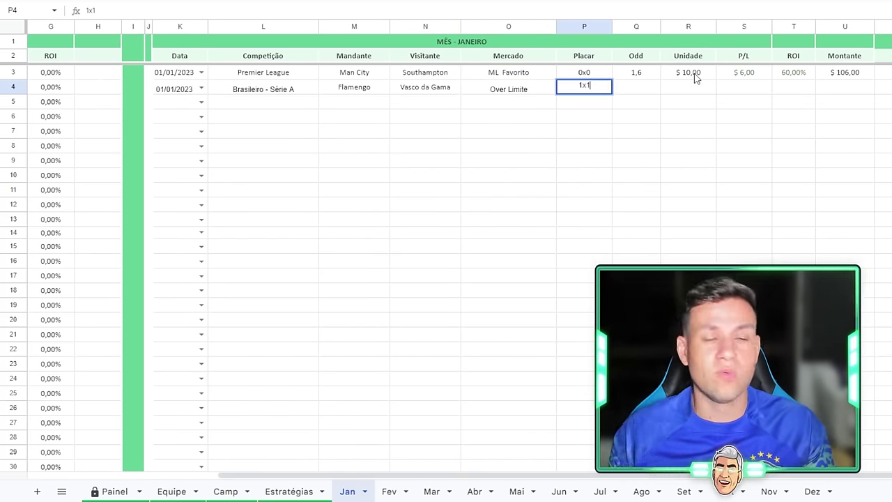
# Complete row 4's betting figures with an Odd of 1,8, a Unidade of 10 and a P/L of -$ 10.
pyautogui.click(658, 91)
pyautogui.write('1,8')
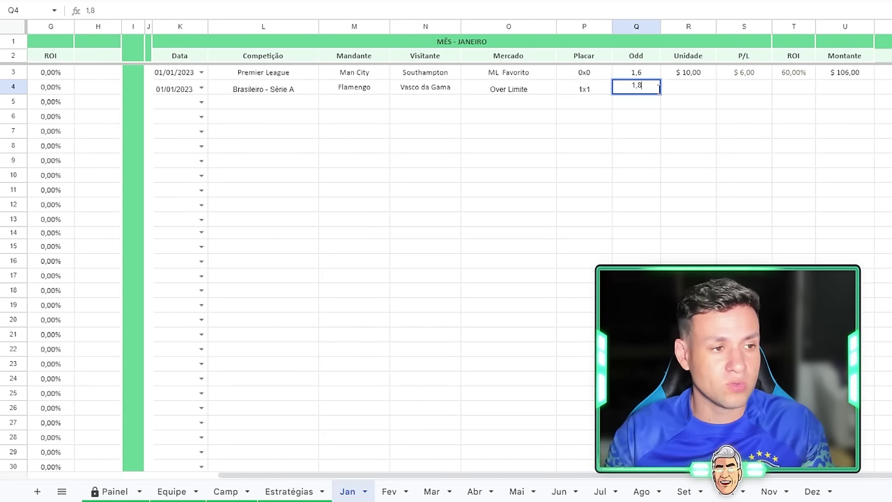
pyautogui.press('Tab')
pyautogui.write('10')
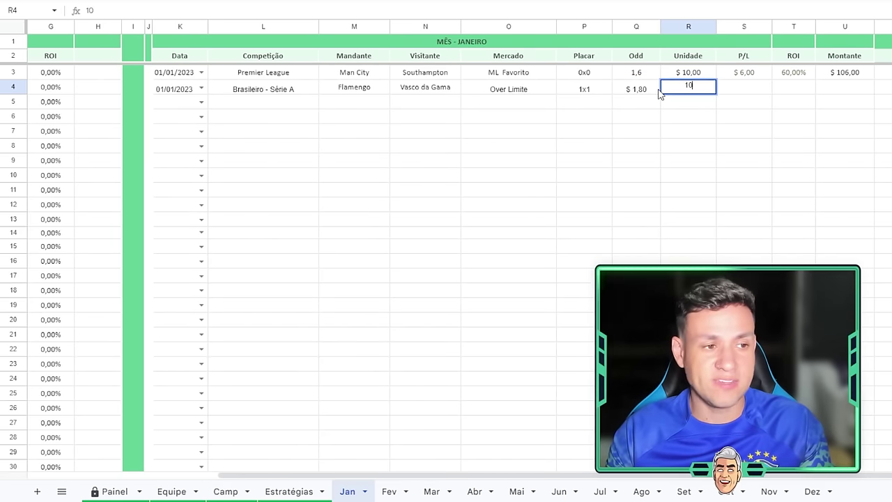
pyautogui.press('Tab')
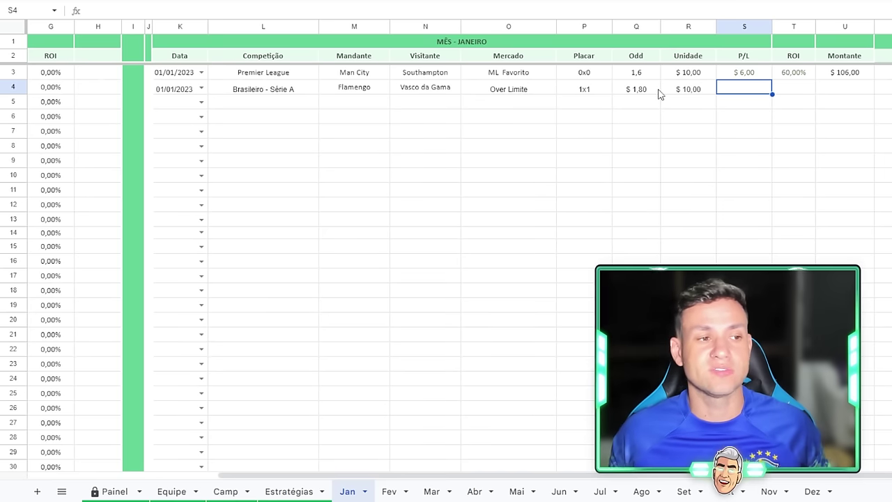
pyautogui.write('-')
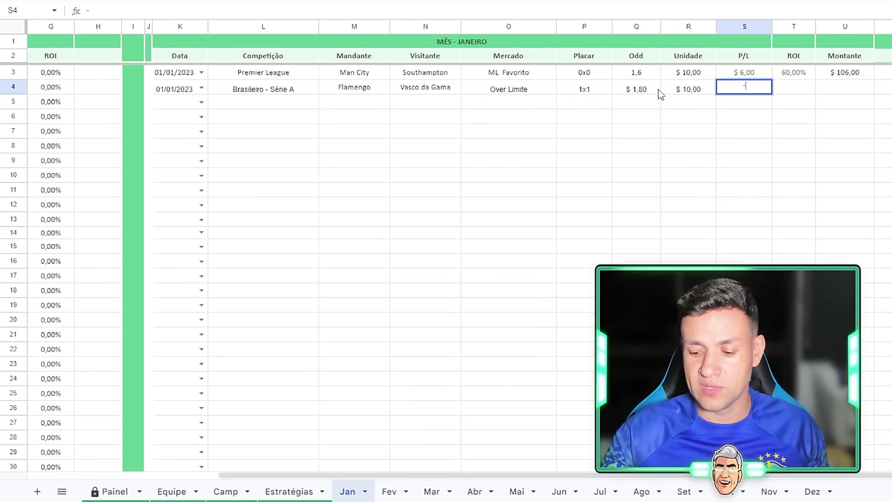
pyautogui.write('$ 10')
pyautogui.press('Return')
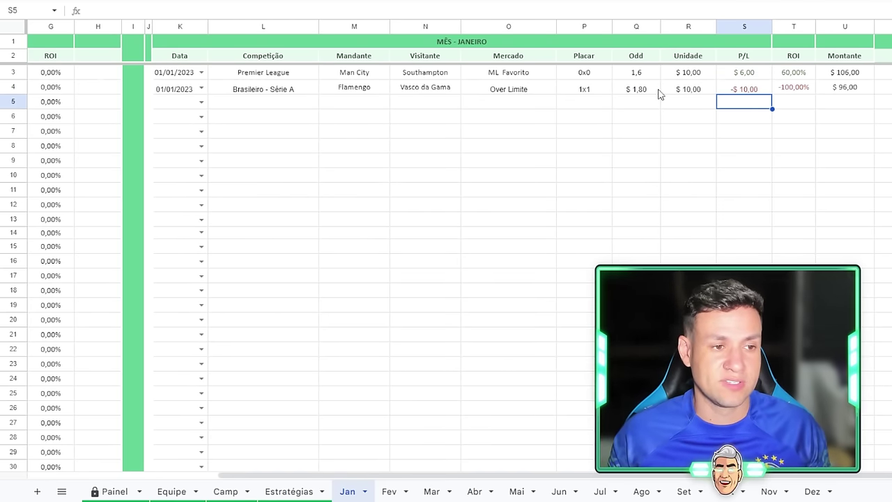
# Compare the calculated Montante cells of rows 3 and 4.
pyautogui.click(849, 74)
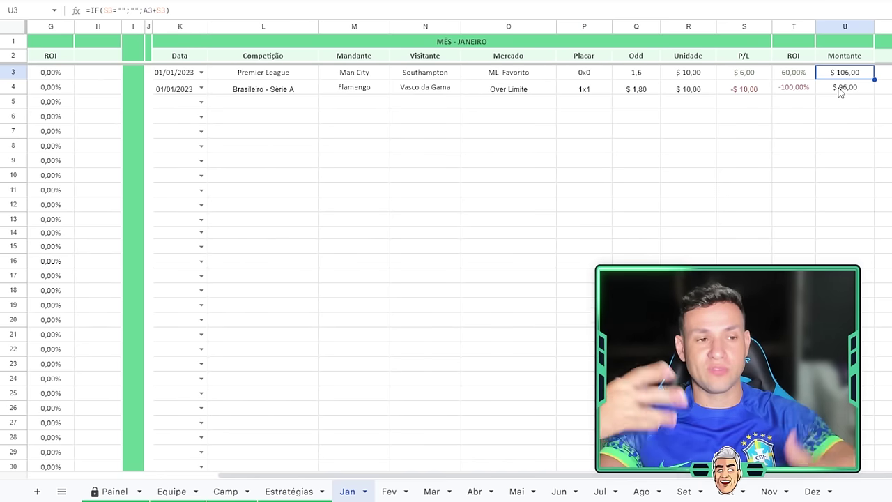
pyautogui.moveTo(850, 94); pyautogui.dragTo(855, 104)
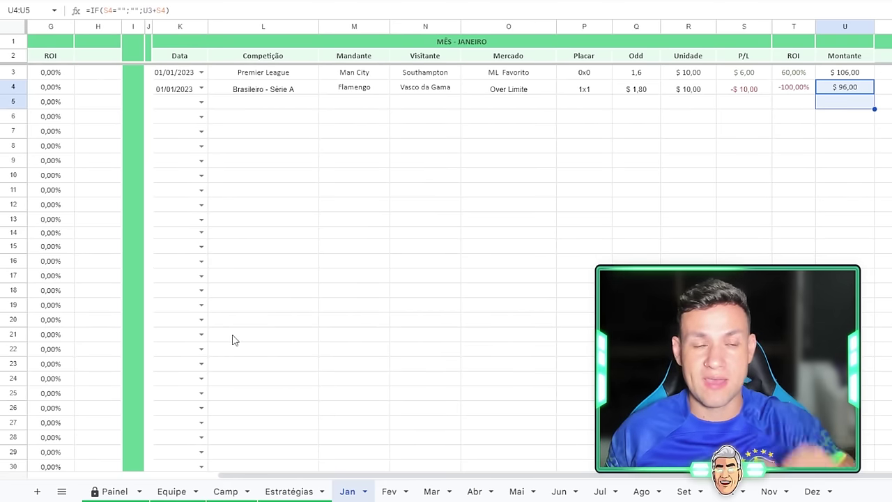
# On the Equipe sheet, examine the first two teams in the Times Mais Lucrativos and Times Menos Lucrativos rankings with their profit/loss.
pyautogui.click(172, 491)
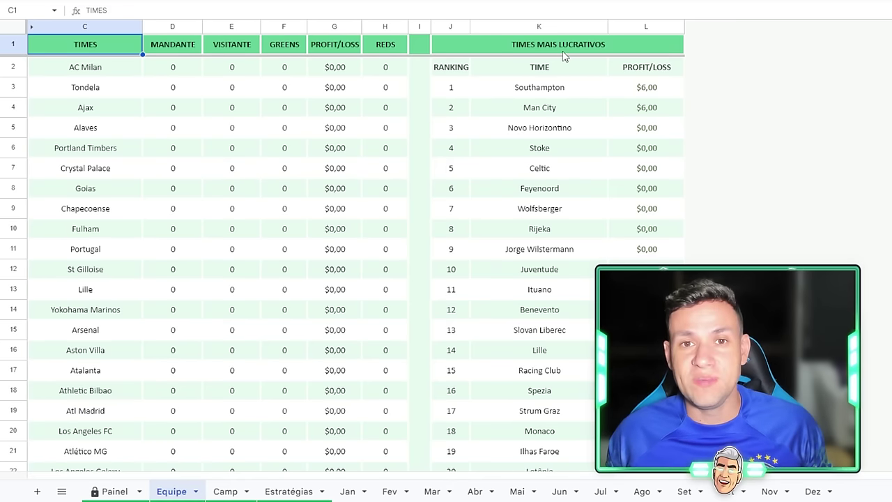
pyautogui.click(540, 108)
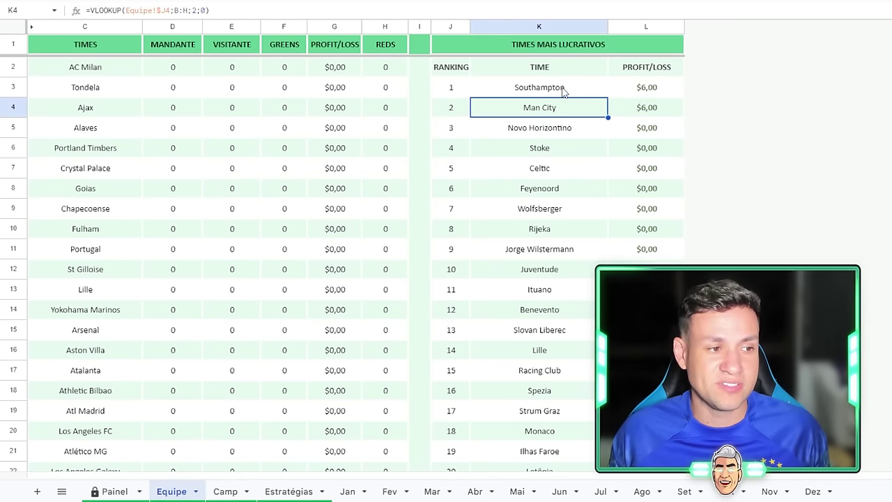
pyautogui.moveTo(563, 88); pyautogui.dragTo(651, 106)
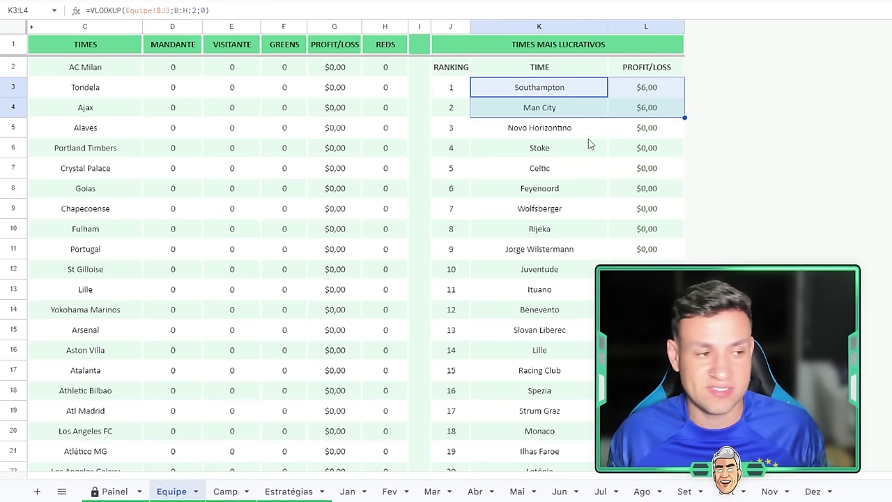
pyautogui.scroll(-5, 590, 143)
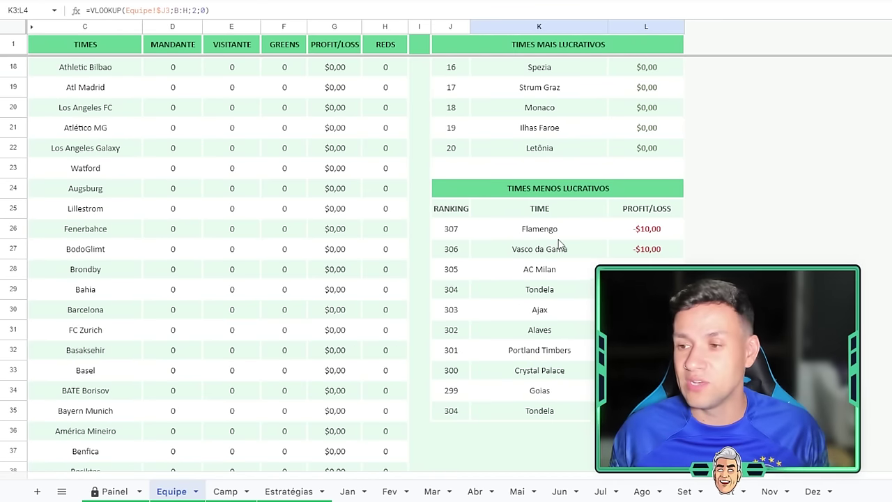
pyautogui.scroll(-1, 555, 234)
pyautogui.click(557, 192)
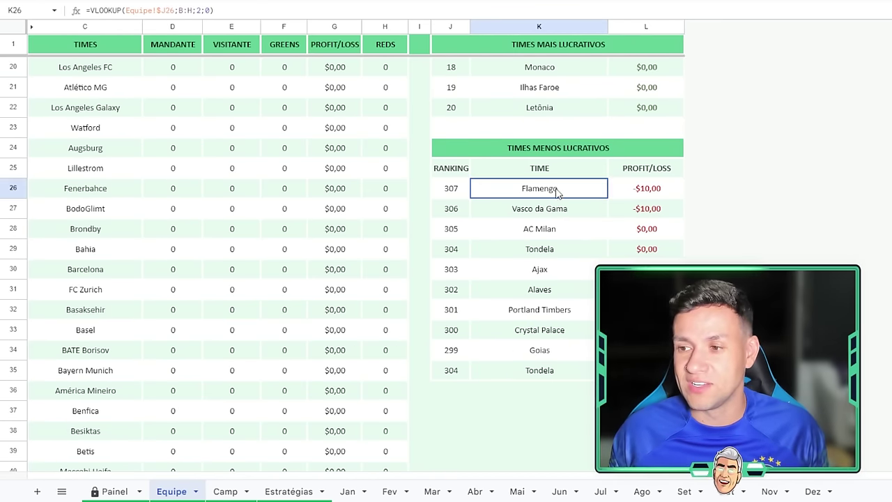
pyautogui.keyDown('shift'); pyautogui.click(638, 209); pyautogui.keyUp('shift')
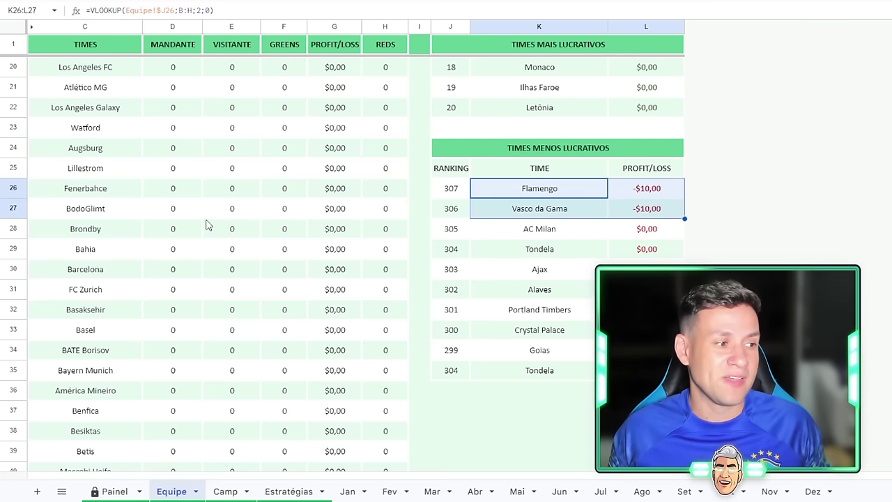
# Find Flamengo in the Equipe team list and highlight its row from Times through Reds to review its statistics.
pyautogui.scroll(6, 211, 221)
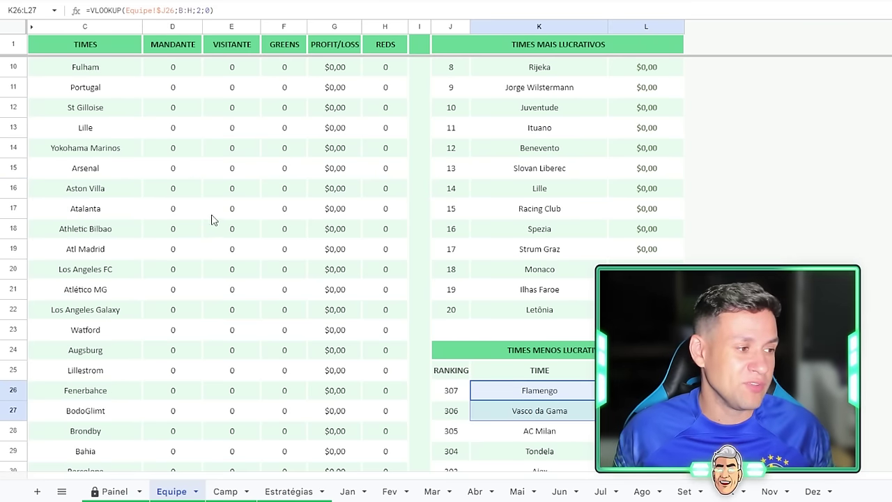
pyautogui.scroll(-13, 209, 218)
pyautogui.scroll(-13, 204, 209)
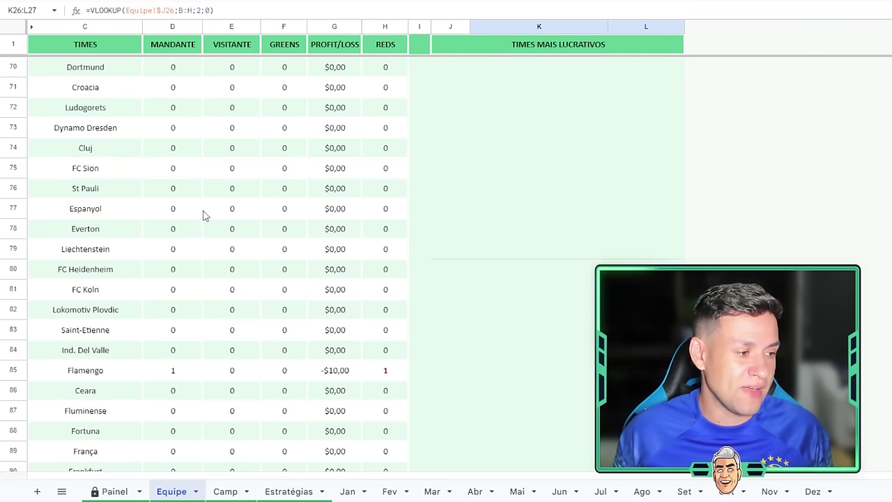
pyautogui.scroll(2, 201, 217)
pyautogui.moveTo(120, 256); pyautogui.dragTo(169, 252)
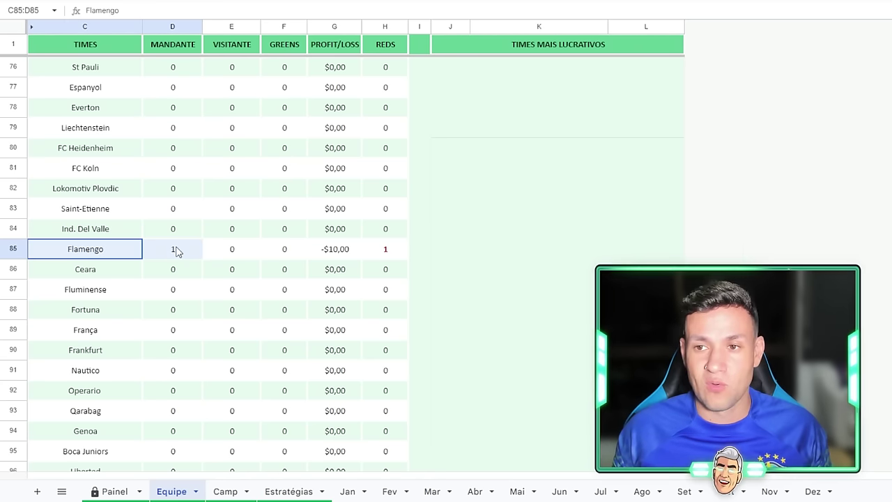
pyautogui.moveTo(176, 251); pyautogui.dragTo(398, 253)
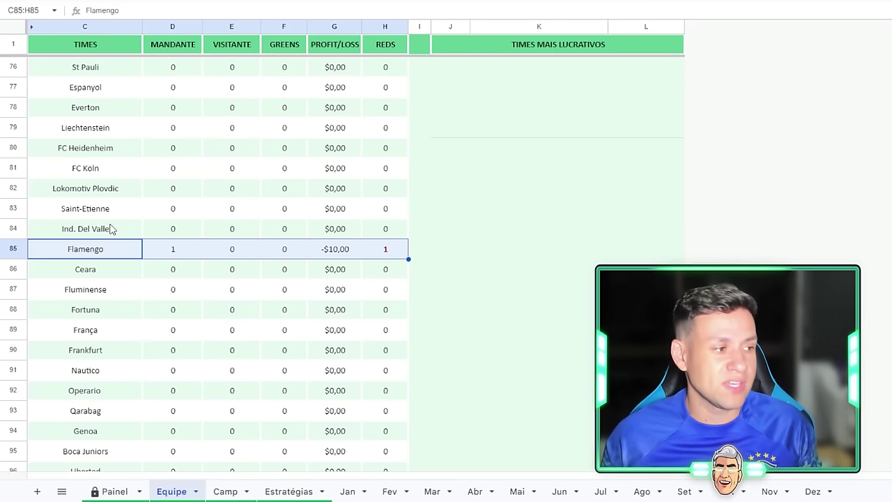
# Inspect the Mandante and Visitante counting cells for Espanyol and the Mandante cell for Flamengo.
pyautogui.doubleClick(85, 227)
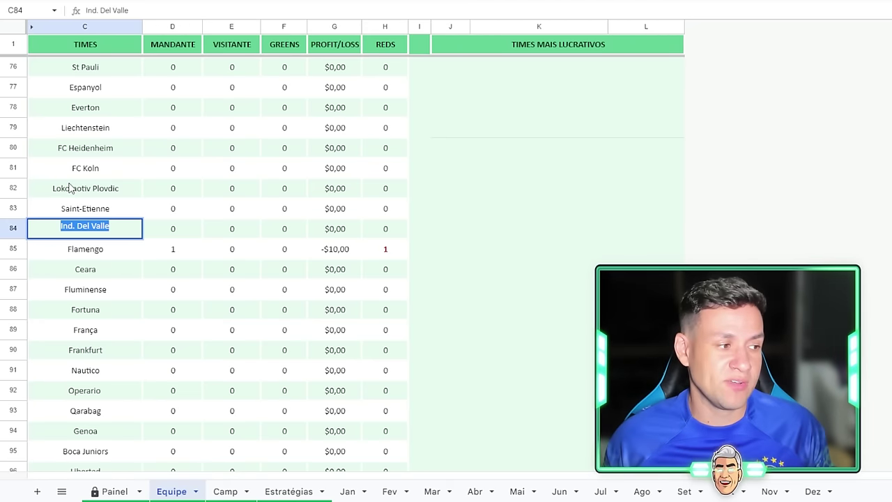
pyautogui.press('Return')
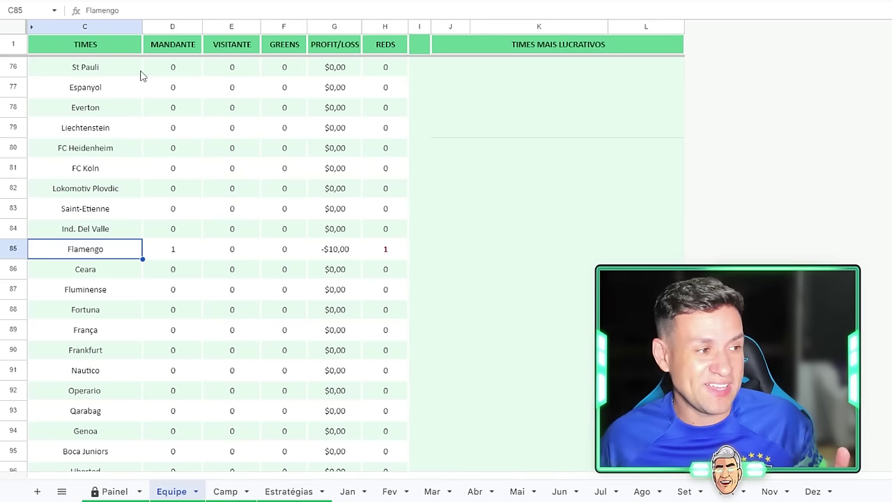
pyautogui.click(175, 88)
pyautogui.click(222, 87)
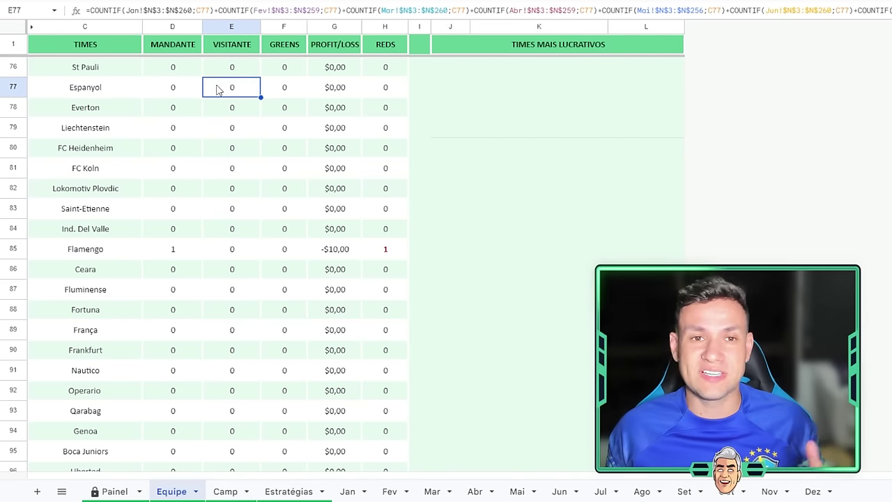
pyautogui.click(168, 248)
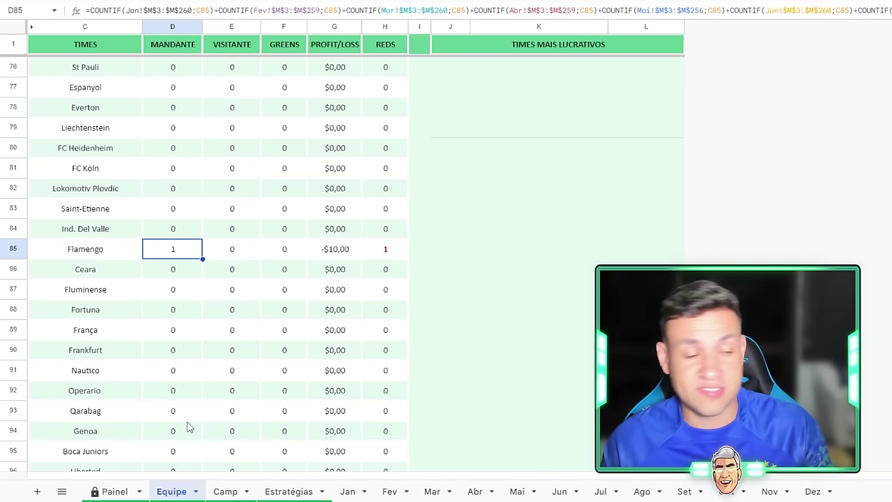
# On the Camp sheet, examine the Mercados, Red and Profit / Loss cells for Brasileiro - Série A.
pyautogui.click(225, 492)
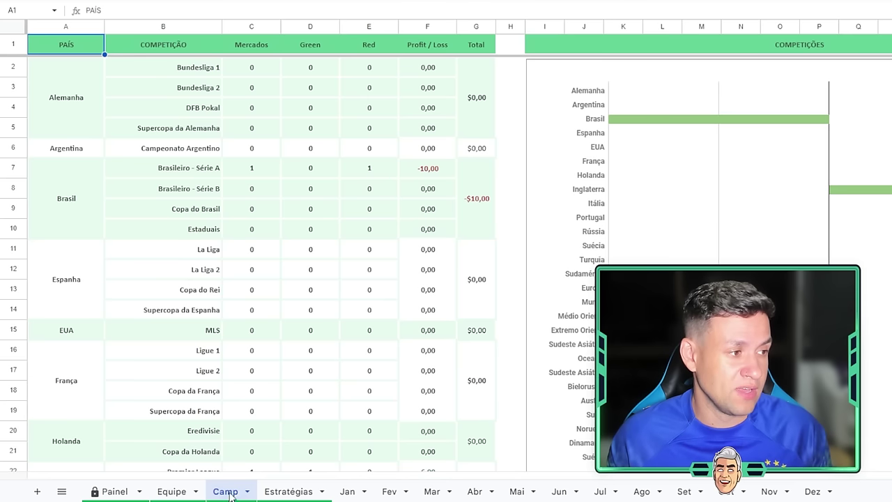
pyautogui.click(189, 187)
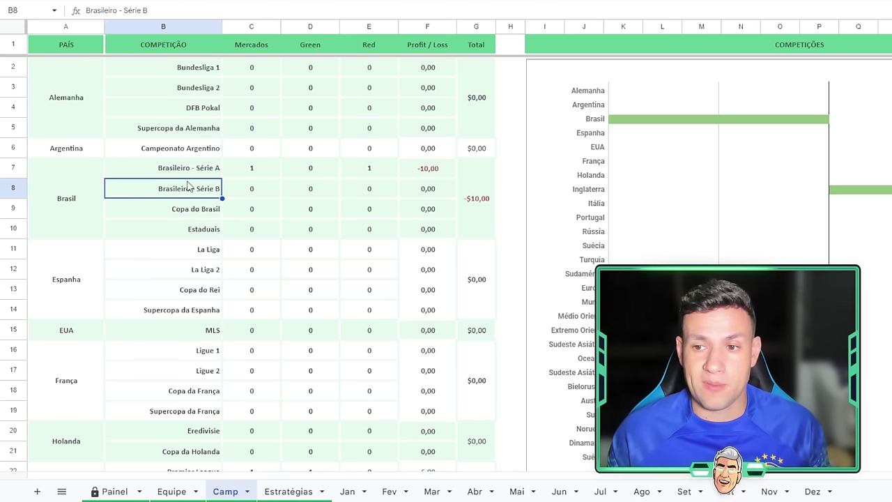
pyautogui.click(255, 172)
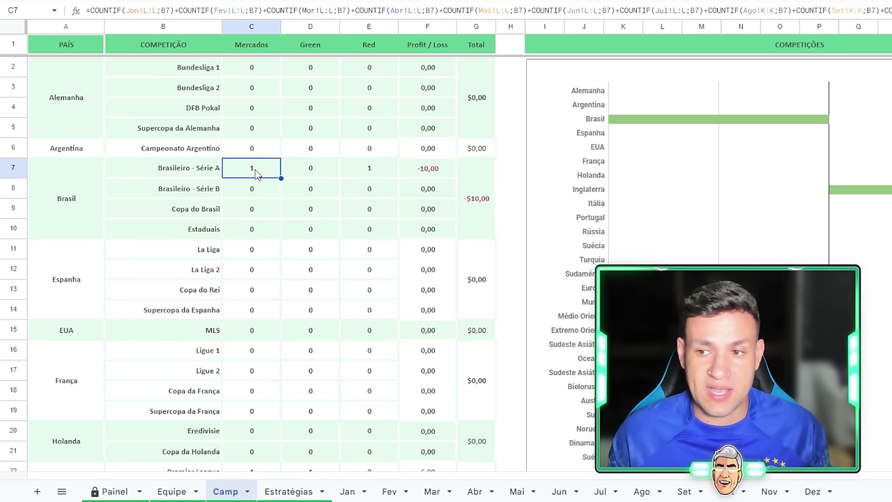
pyautogui.click(385, 177)
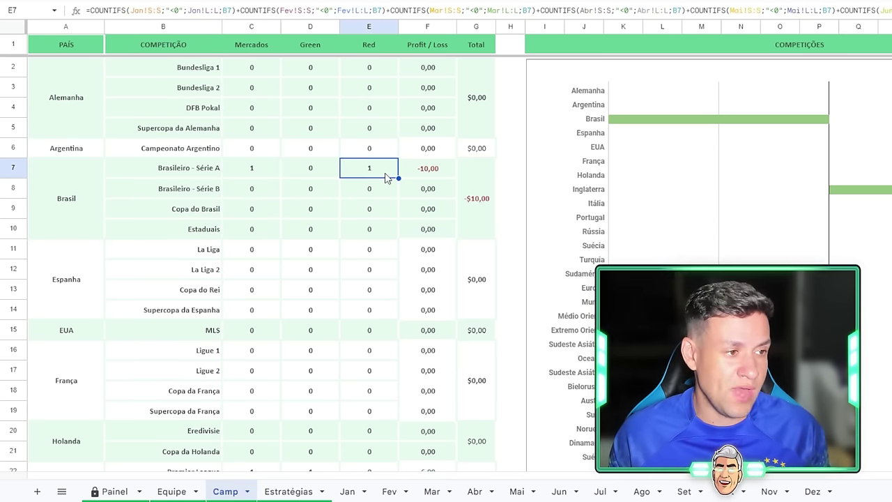
pyautogui.click(423, 174)
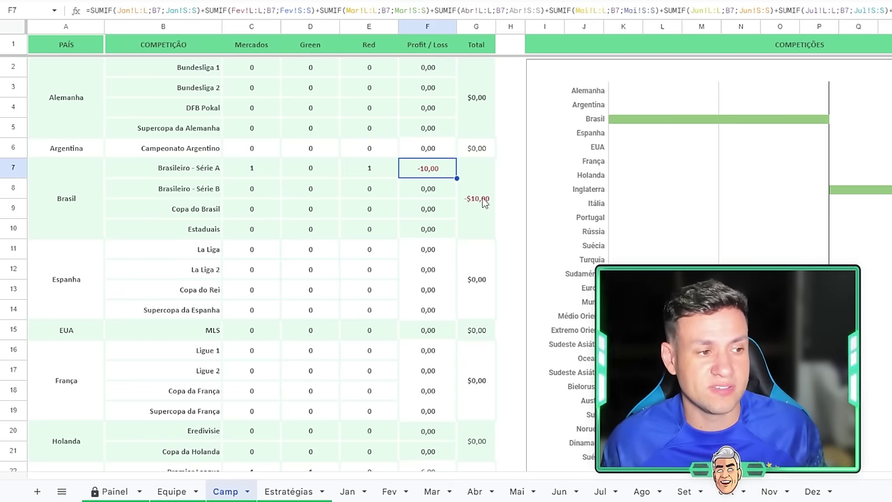
# Examine Inglaterra's competitions on the Camp sheet, checking the Premier League row and its Green cell.
pyautogui.scroll(-2, 362, 279)
pyautogui.scroll(-1, 283, 293)
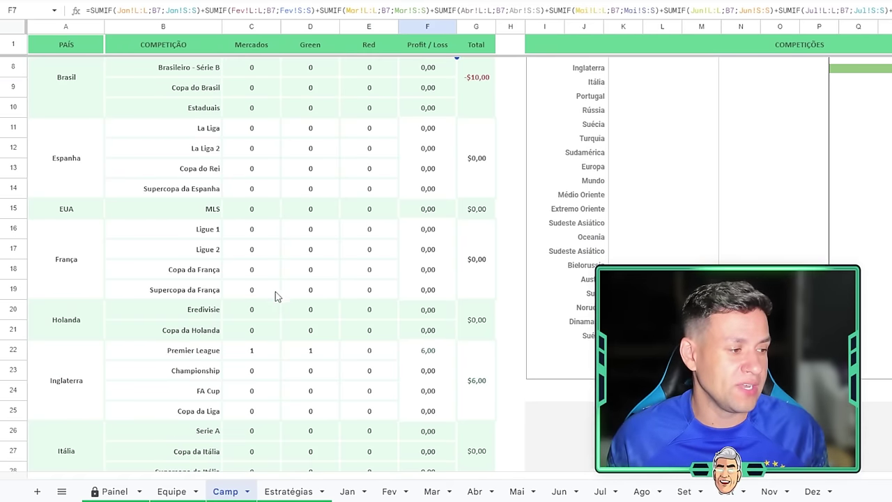
pyautogui.click(81, 382)
pyautogui.click(202, 353)
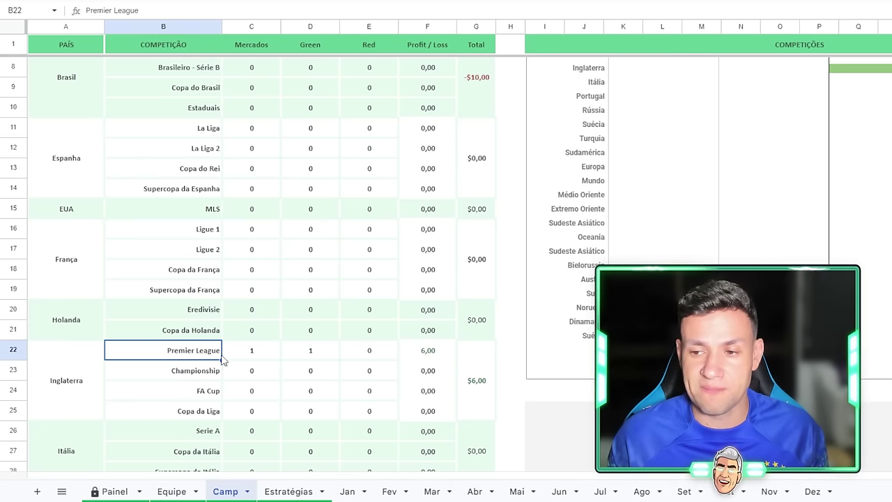
pyautogui.click(194, 377)
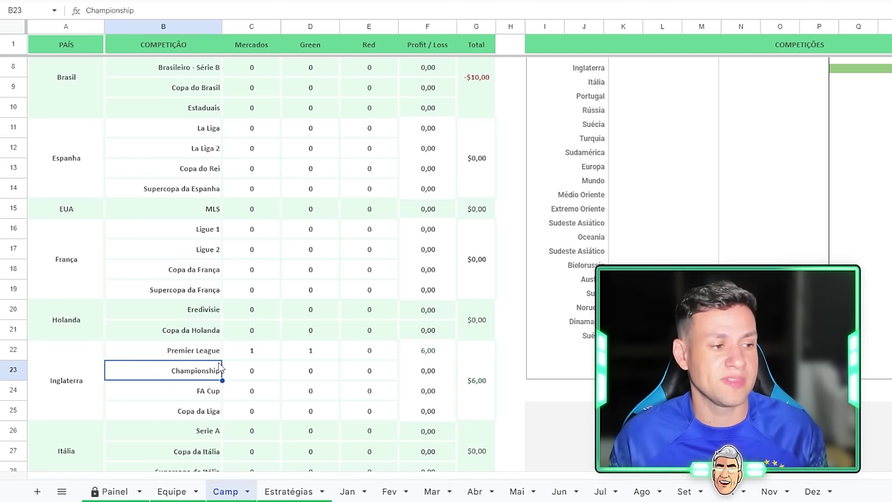
pyautogui.click(316, 356)
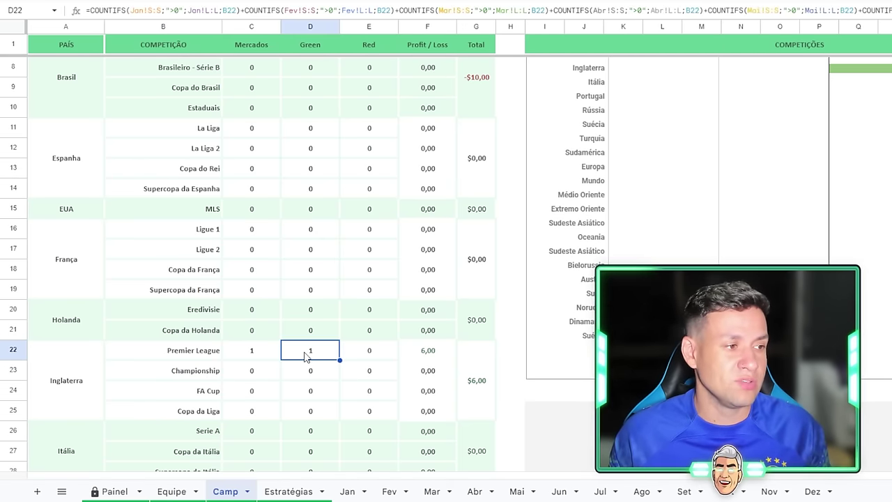
# Inspect the Premier League's Profit / Loss cell, and check Over Limite's P/L and the ML Favorito entry on the Estratégias sheet.
pyautogui.click(427, 351)
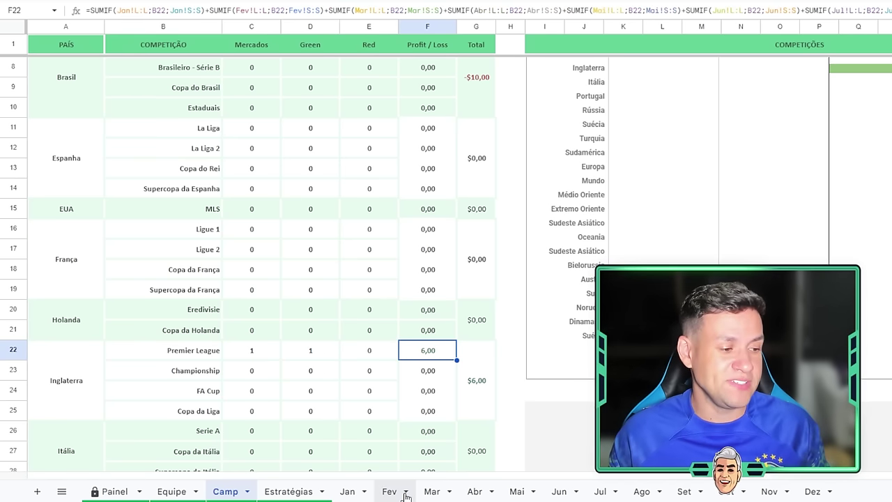
pyautogui.click(295, 491)
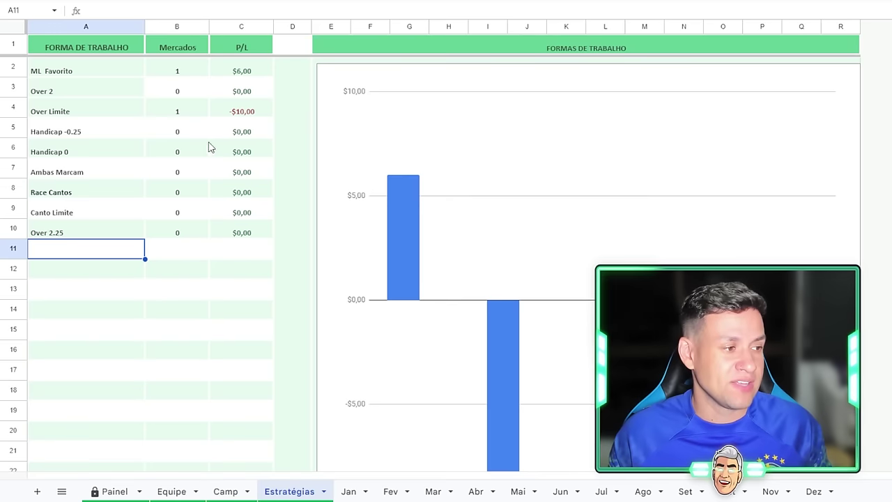
pyautogui.click(102, 116)
pyautogui.click(244, 119)
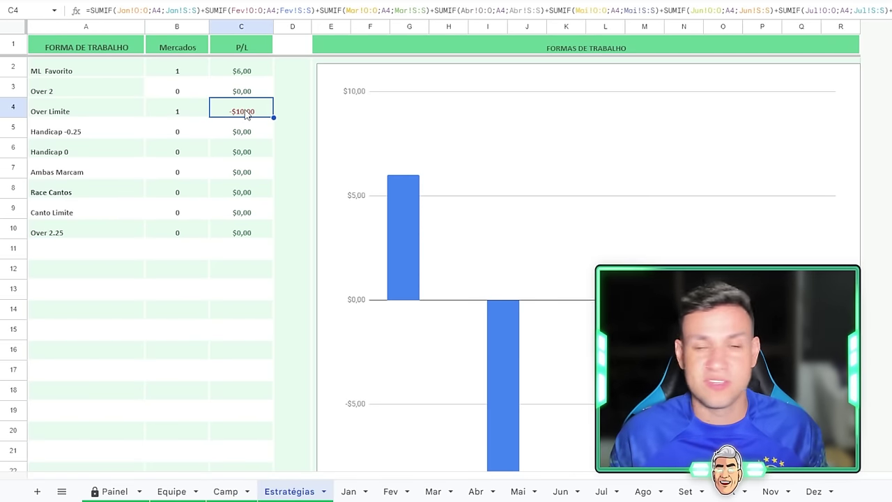
pyautogui.click(64, 70)
# Examine the monthly tables and charts for ML Favorito, Over 2 and Over Limite, and return to the Painel sheet.
pyautogui.scroll(-8, 245, 189)
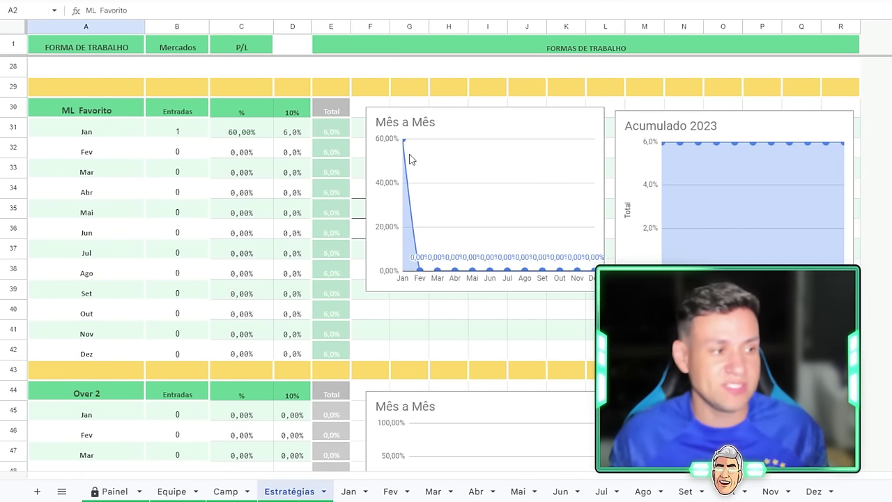
pyautogui.scroll(-5, 176, 245)
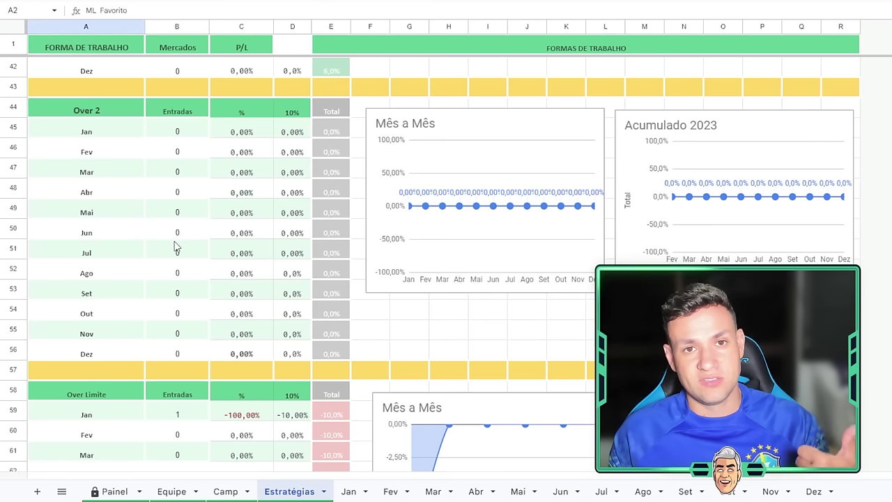
pyautogui.scroll(-1, 188, 242)
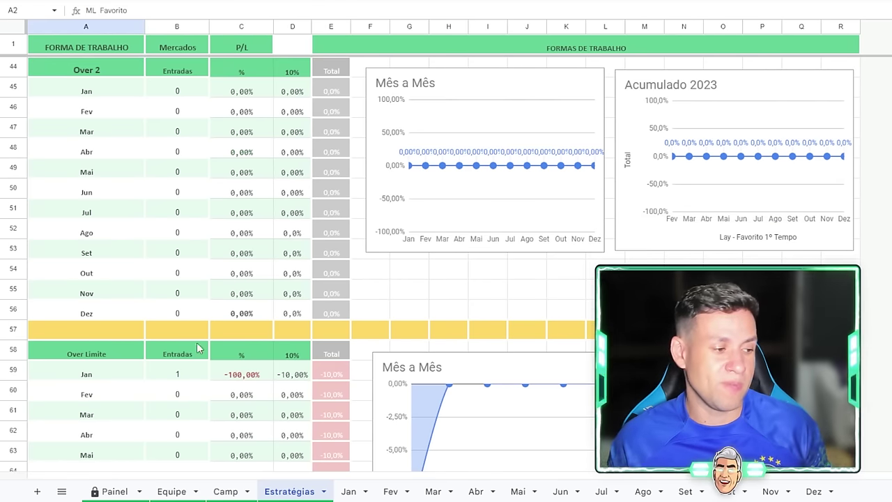
pyautogui.click(117, 492)
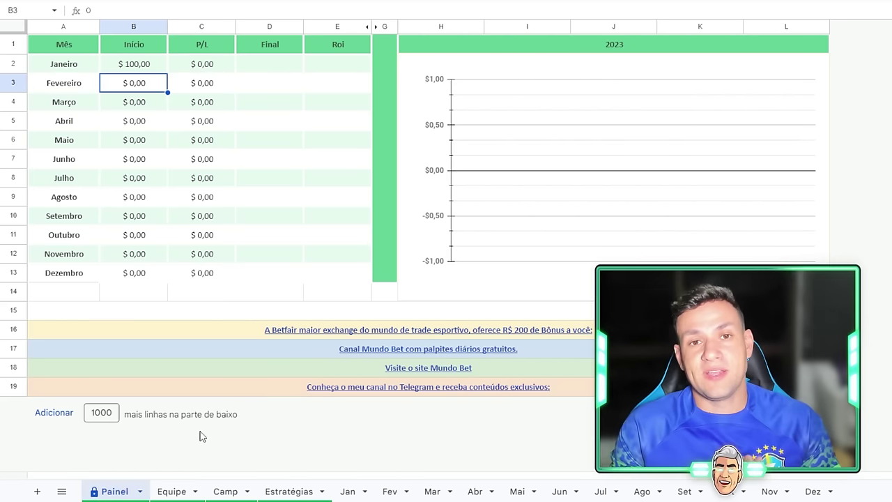